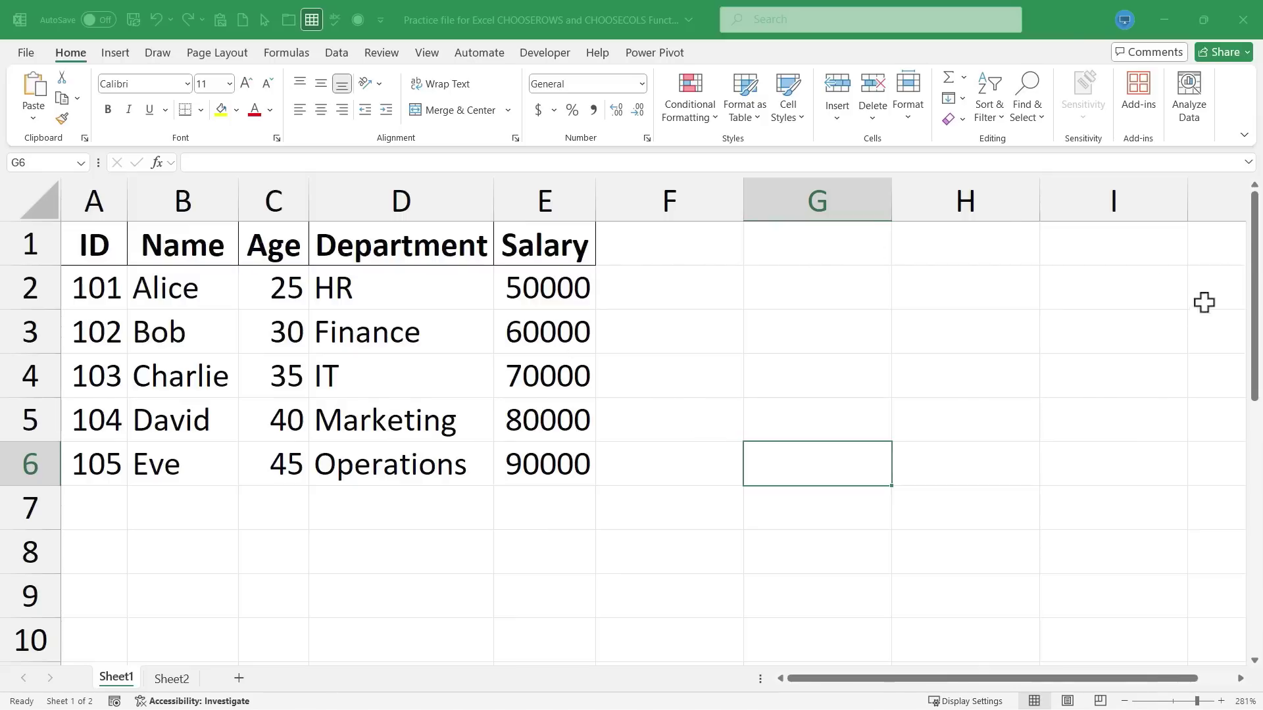
# Enter =CHOOSECOLS(A1:E6,2,4,5) in G1 to spill the Name, Department and Salary columns.
pyautogui.click(965, 340)
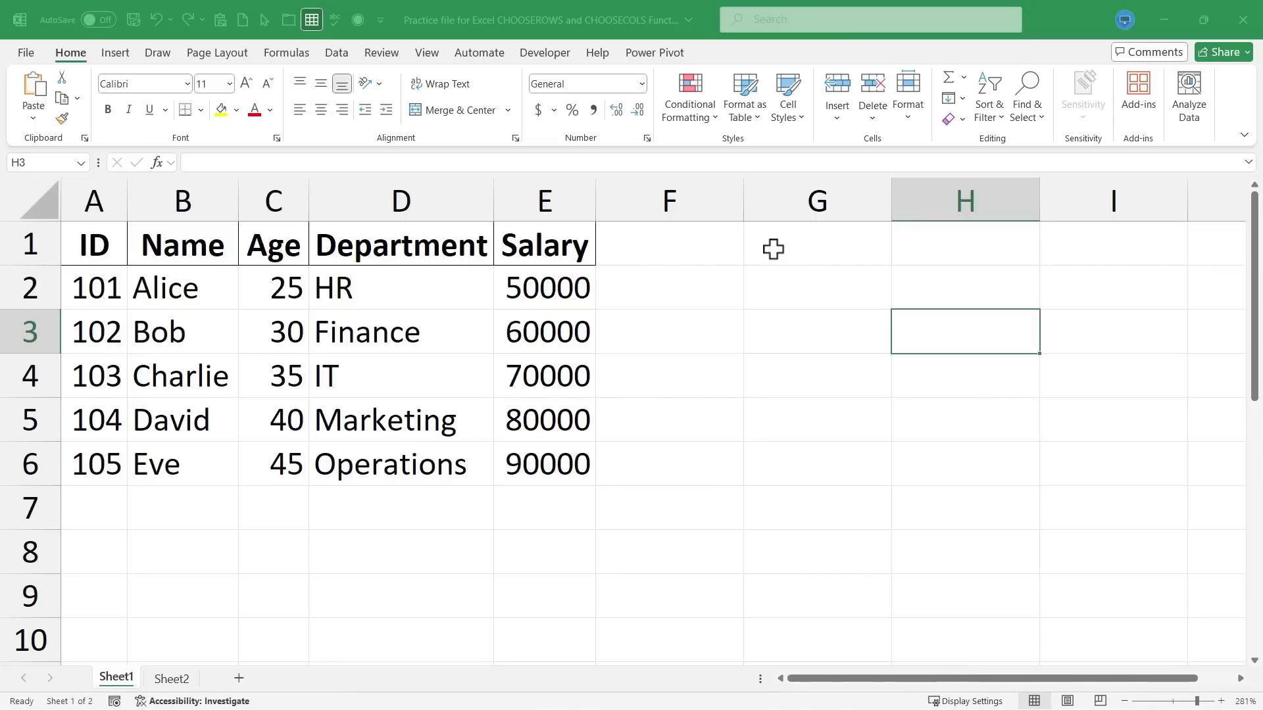
pyautogui.click(834, 245)
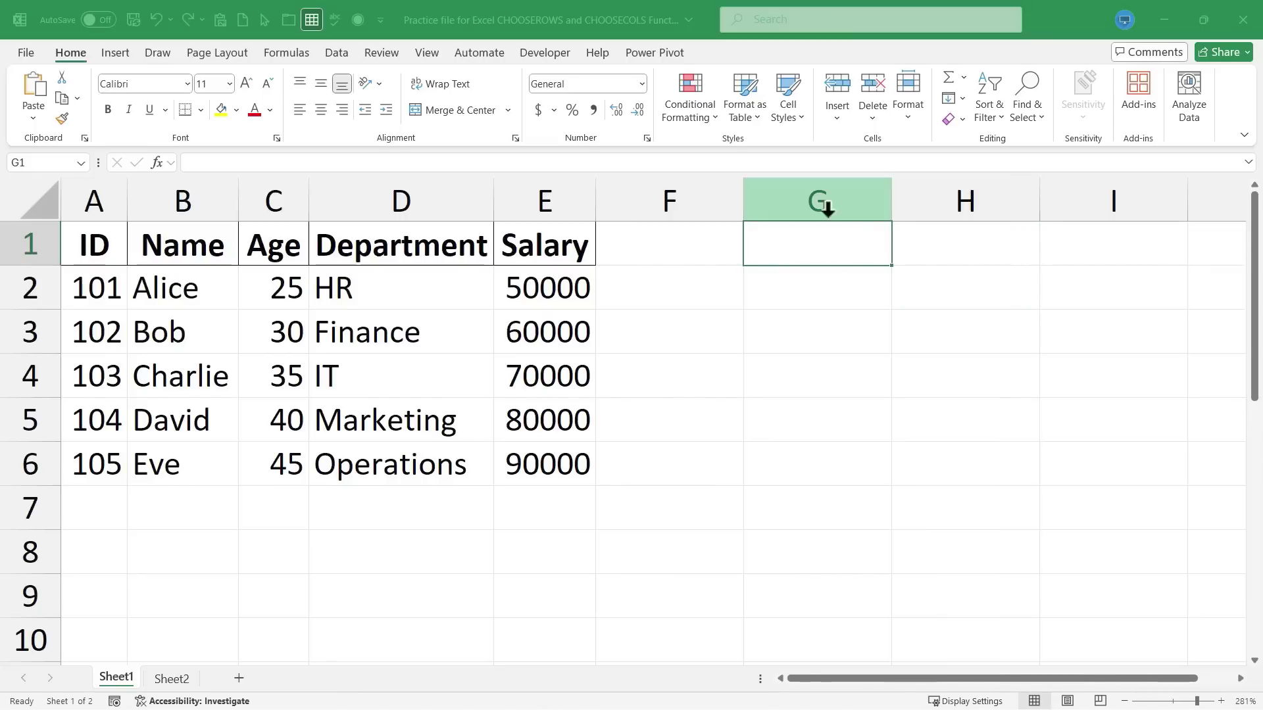
pyautogui.write('=')
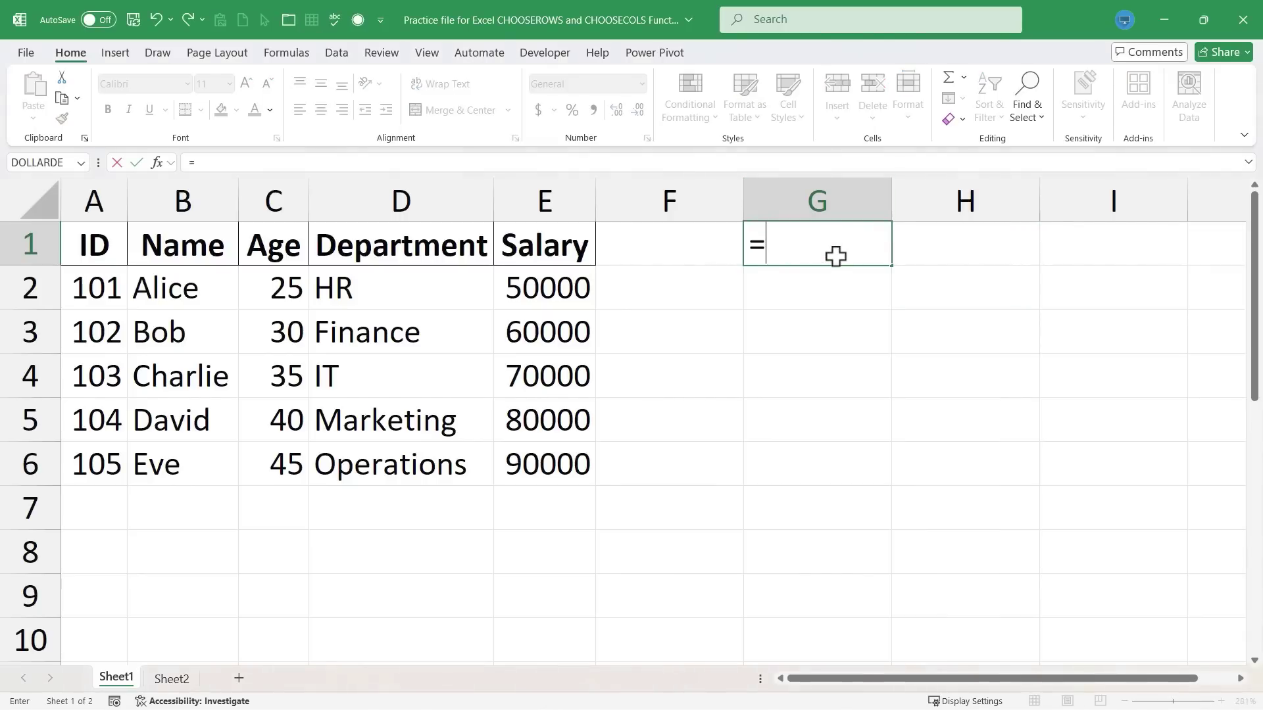
pyautogui.write('choosecols')
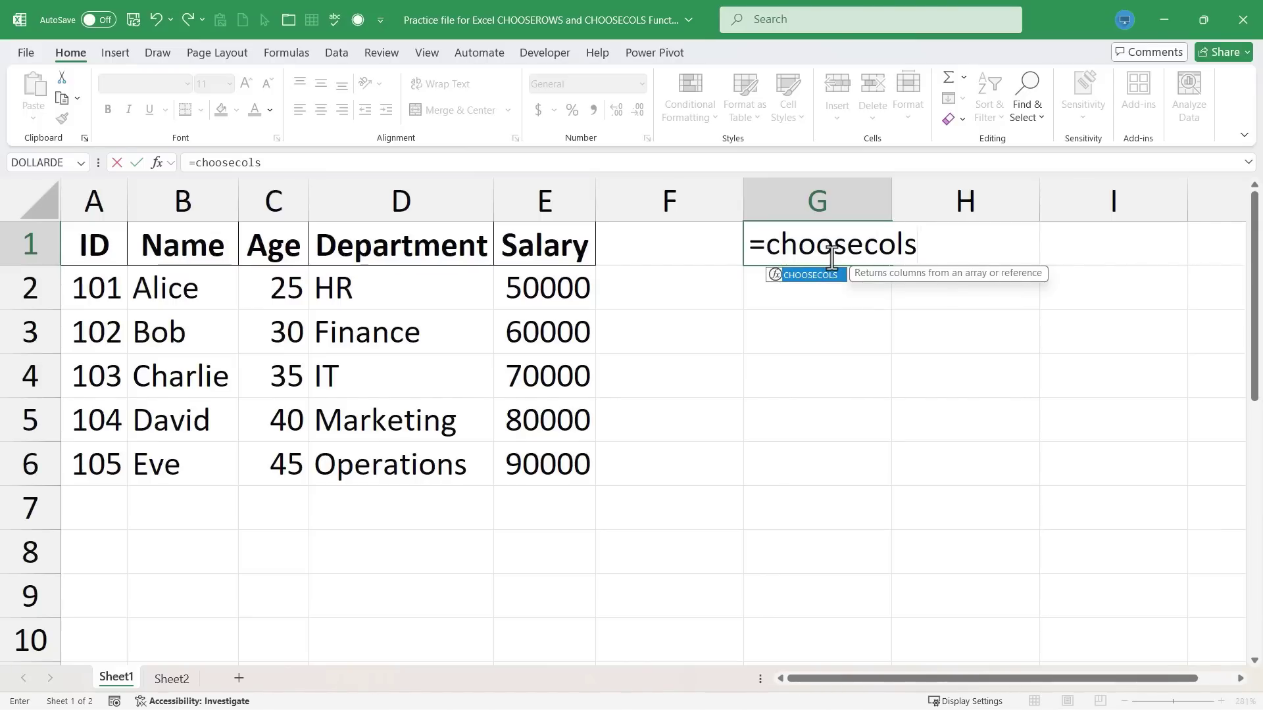
pyautogui.write('(')
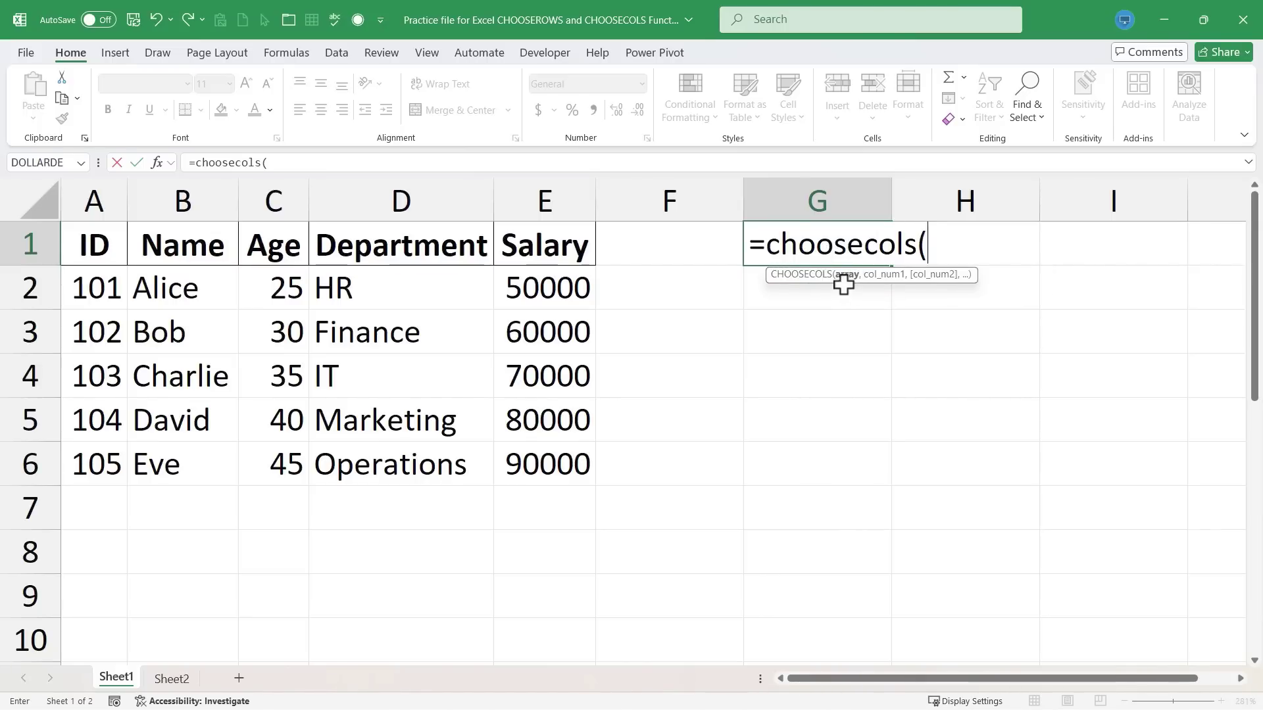
pyautogui.press('Left')
pyautogui.press('Left')
pyautogui.press('Left')
pyautogui.press('Down')
pyautogui.press('Down')
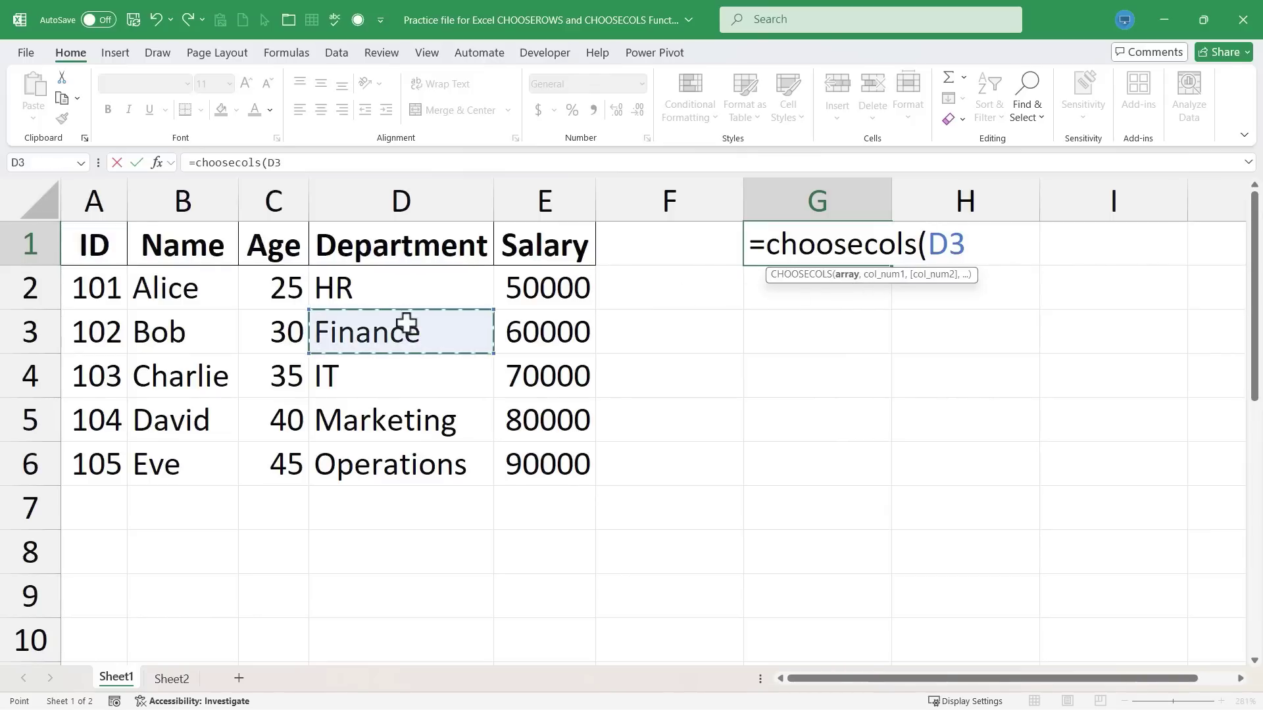
pyautogui.click(89, 244)
pyautogui.moveTo(89, 243); pyautogui.dragTo(532, 458)
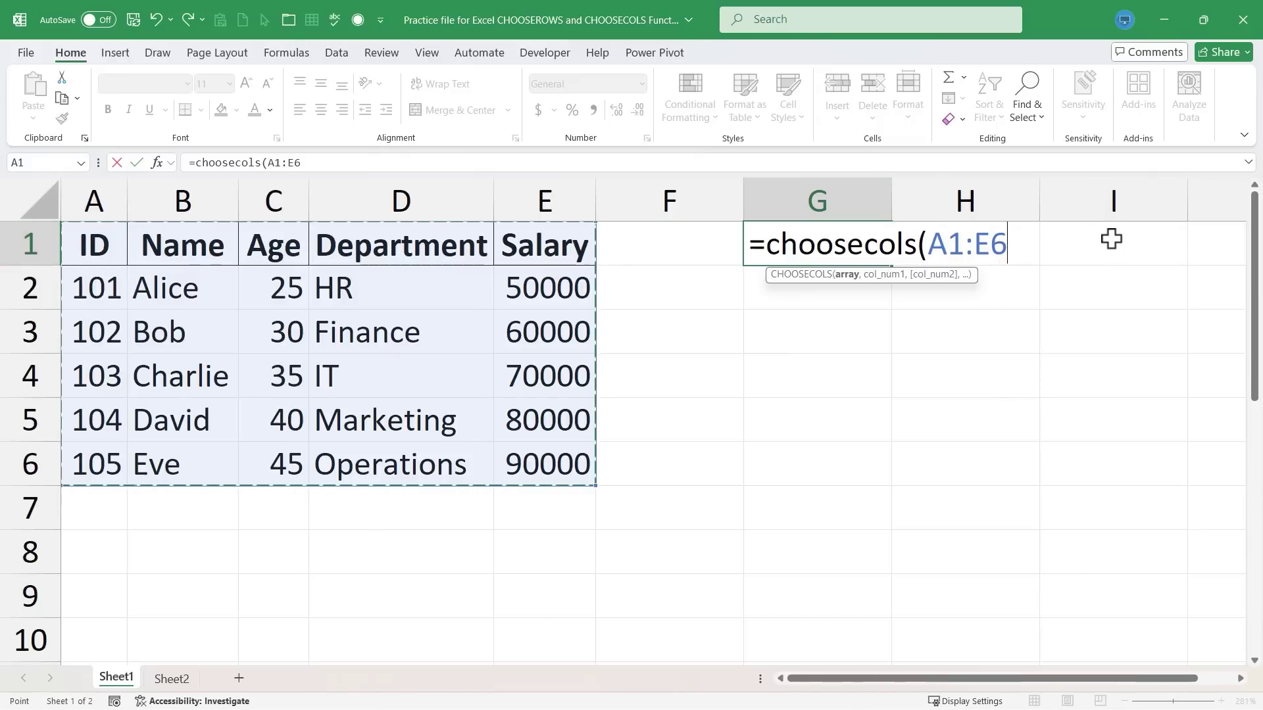
pyautogui.write(',2')
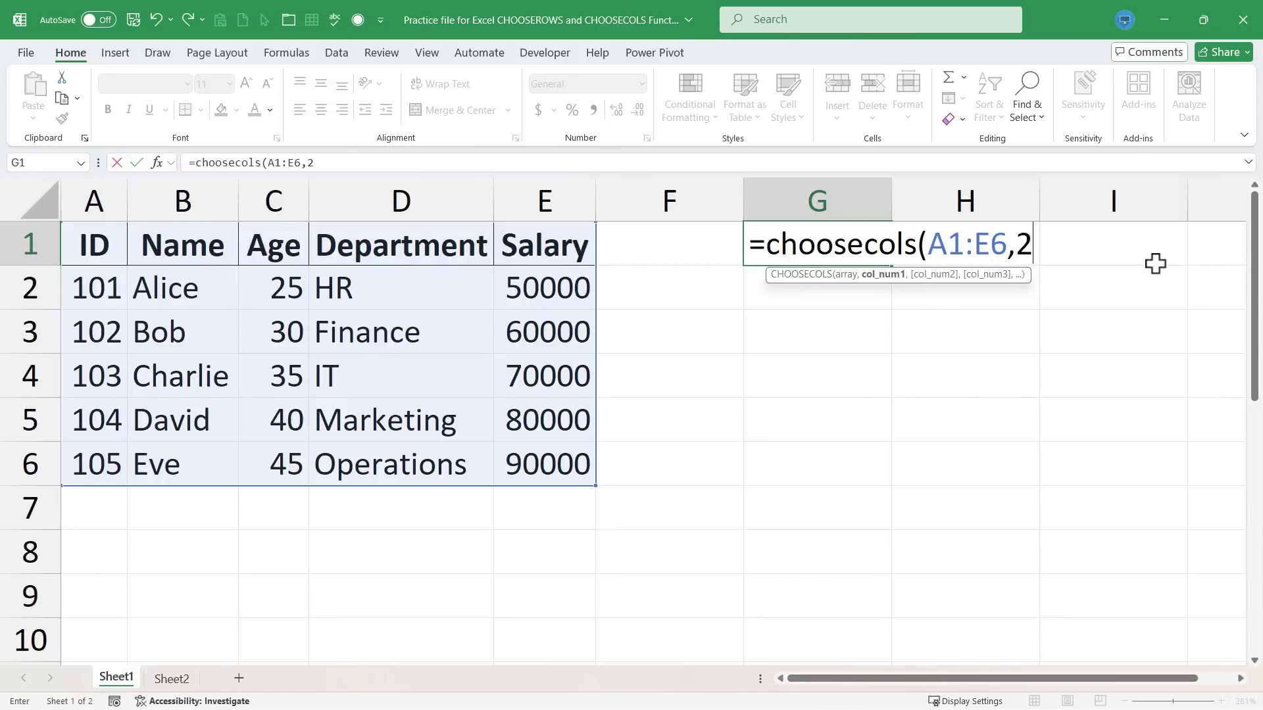
pyautogui.write(',')
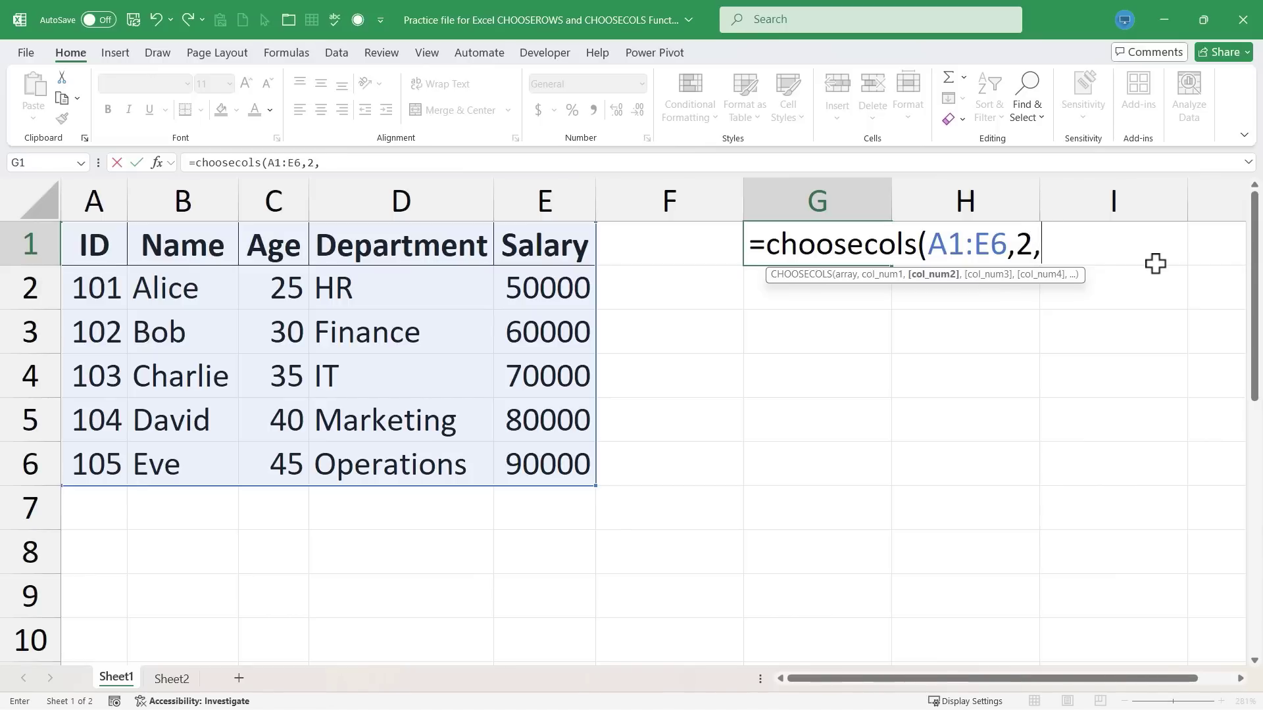
pyautogui.write('4,5')
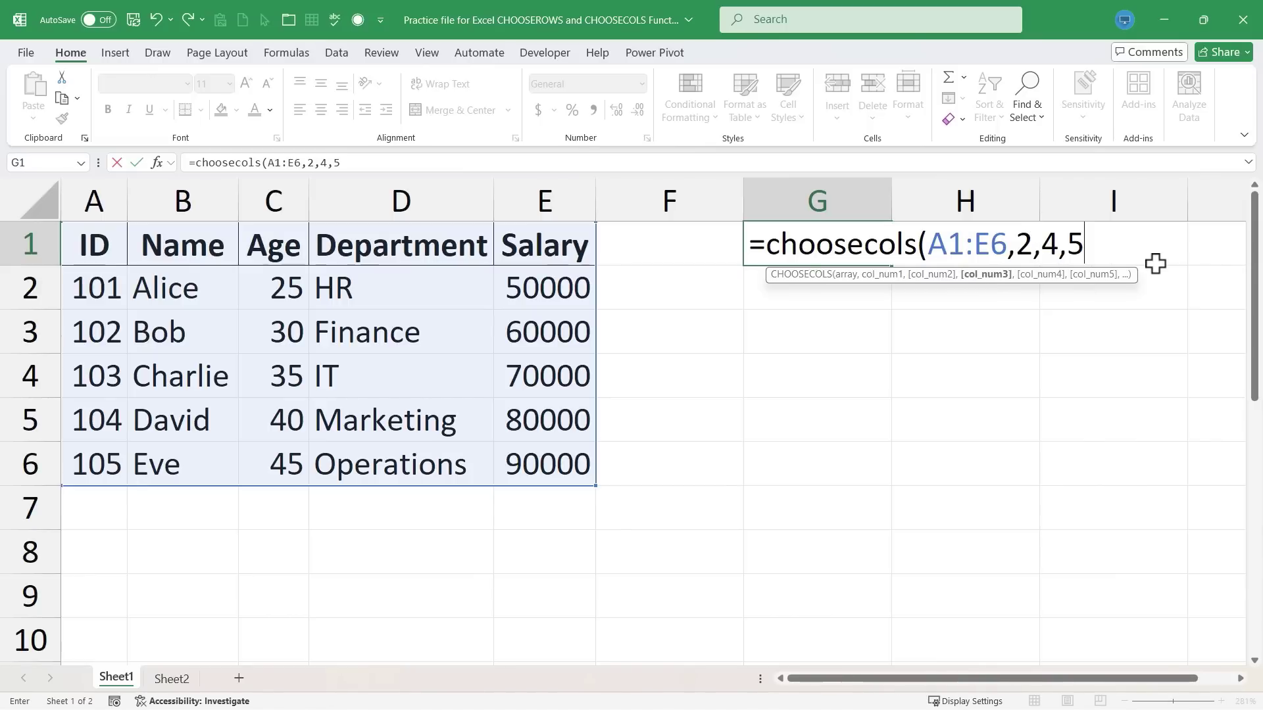
pyautogui.write(')')
pyautogui.press('Return')
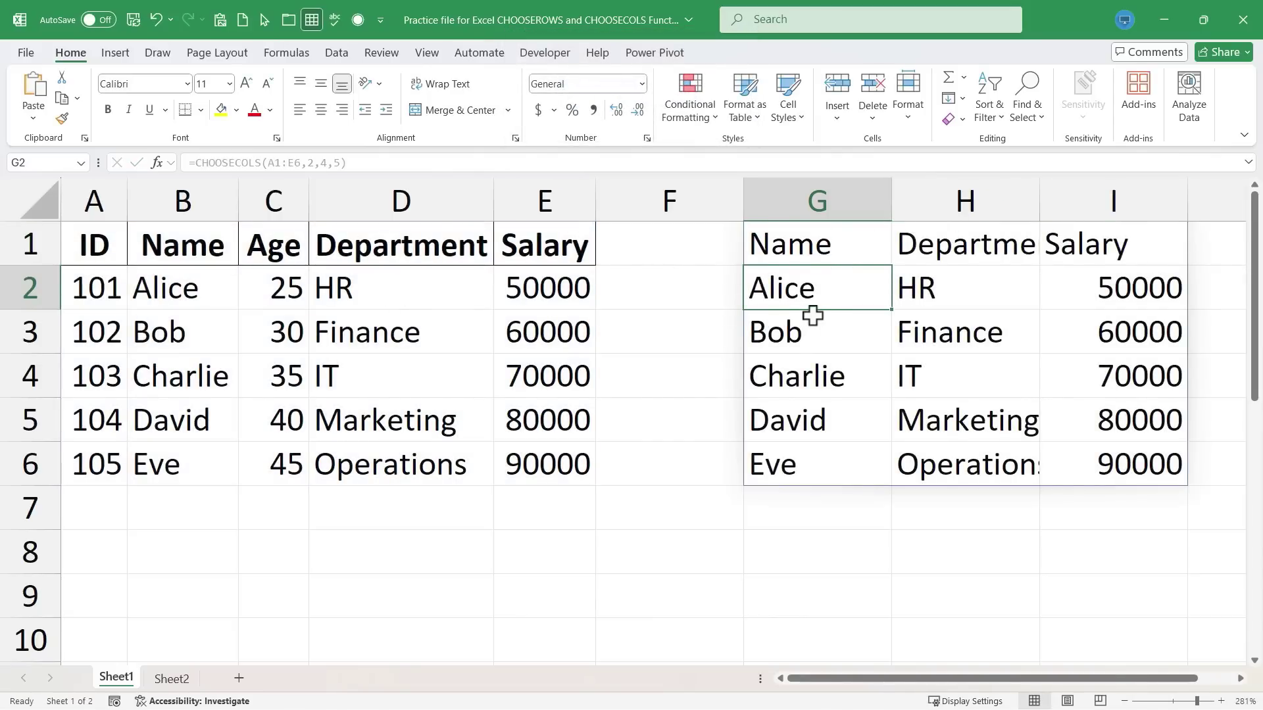
# AutoFit columns G through I so the spilled Department and Operations entries show fully.
pyautogui.click(830, 200)
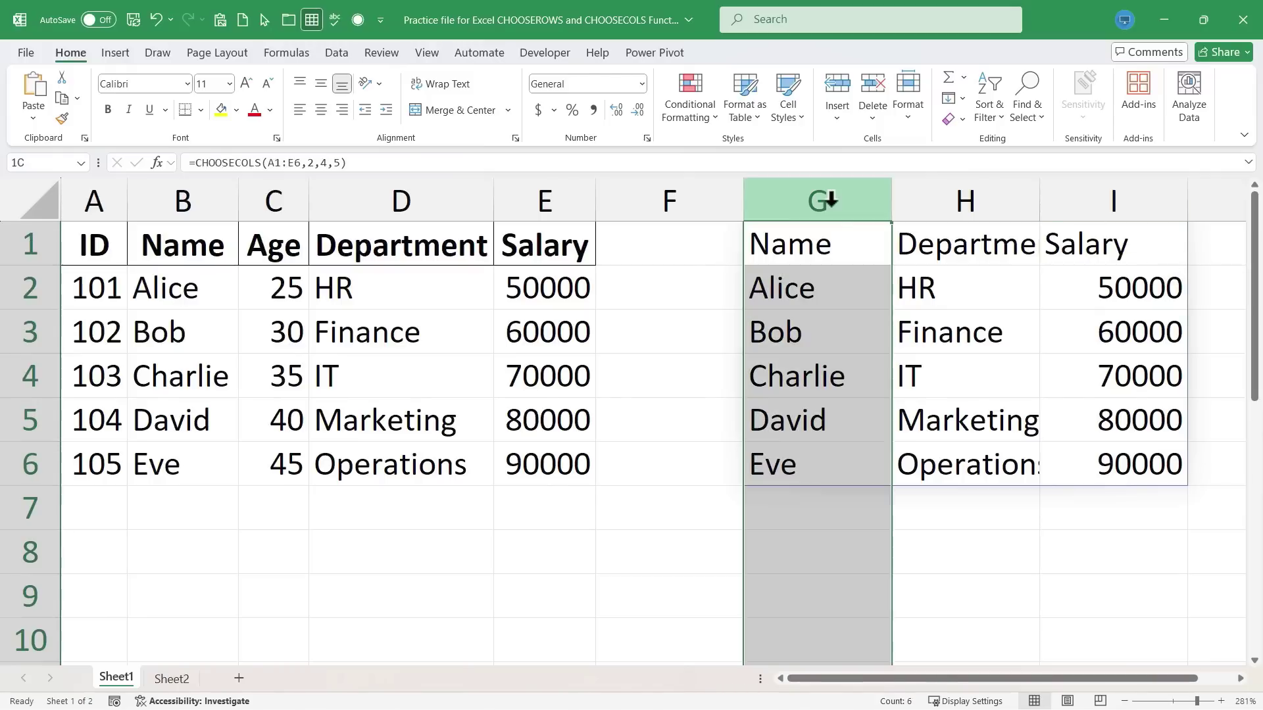
pyautogui.moveTo(831, 200); pyautogui.dragTo(1095, 204)
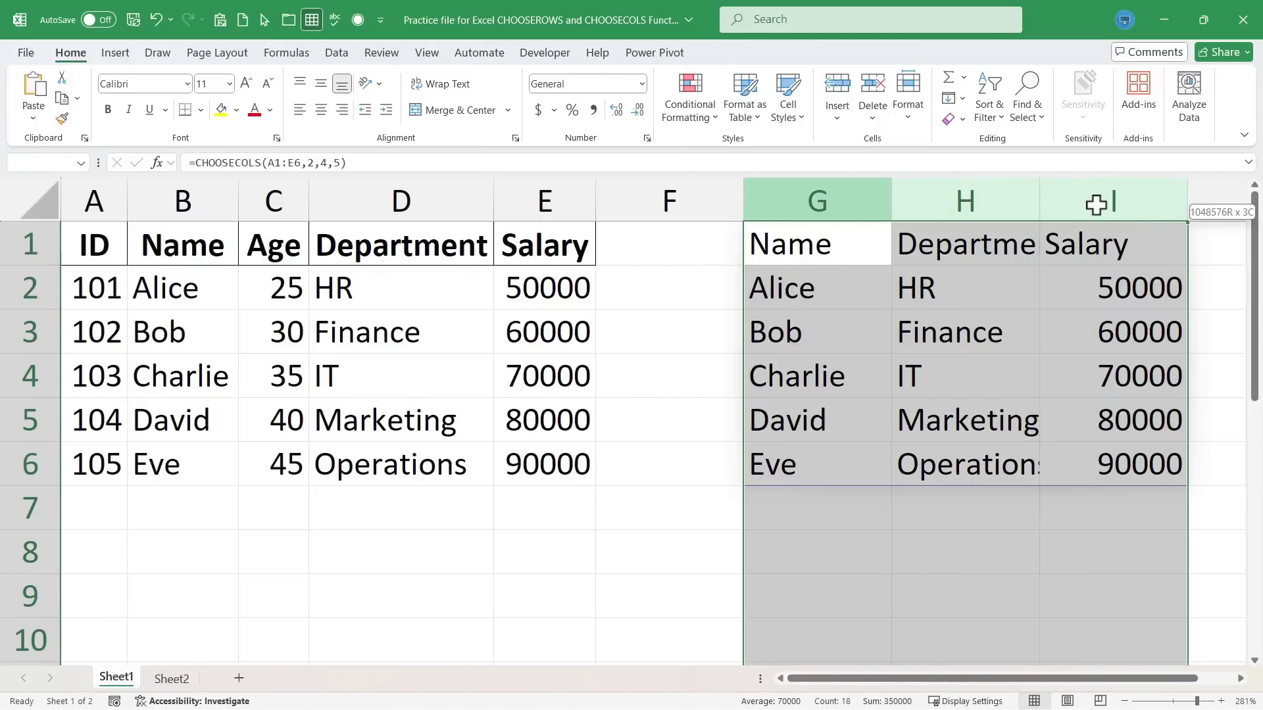
pyautogui.doubleClick(1039, 198)
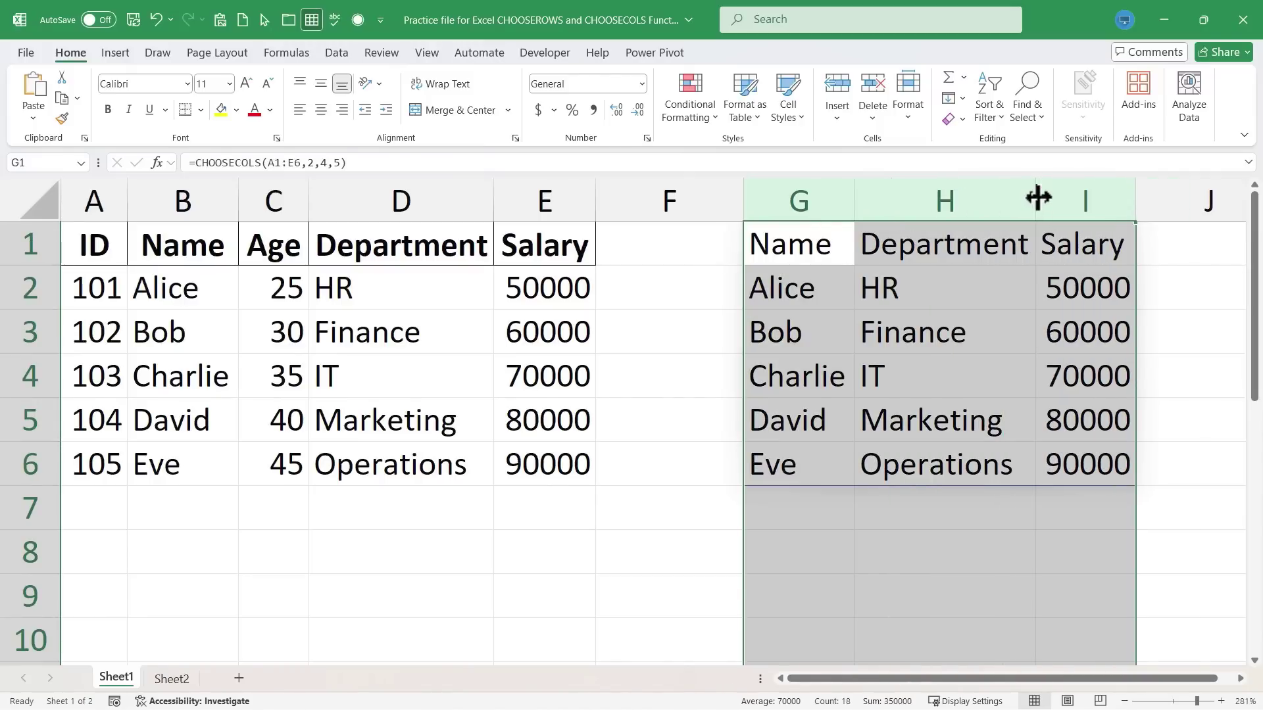
pyautogui.click(1173, 419)
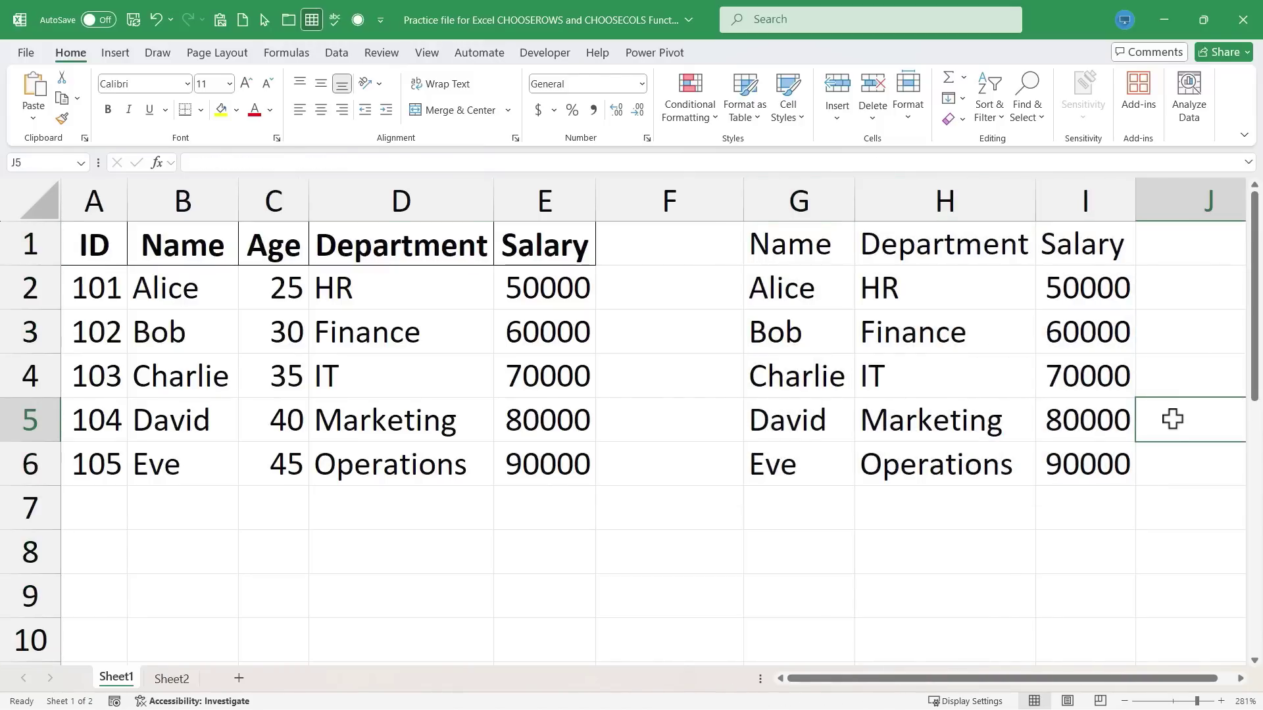
pyautogui.click(1094, 451)
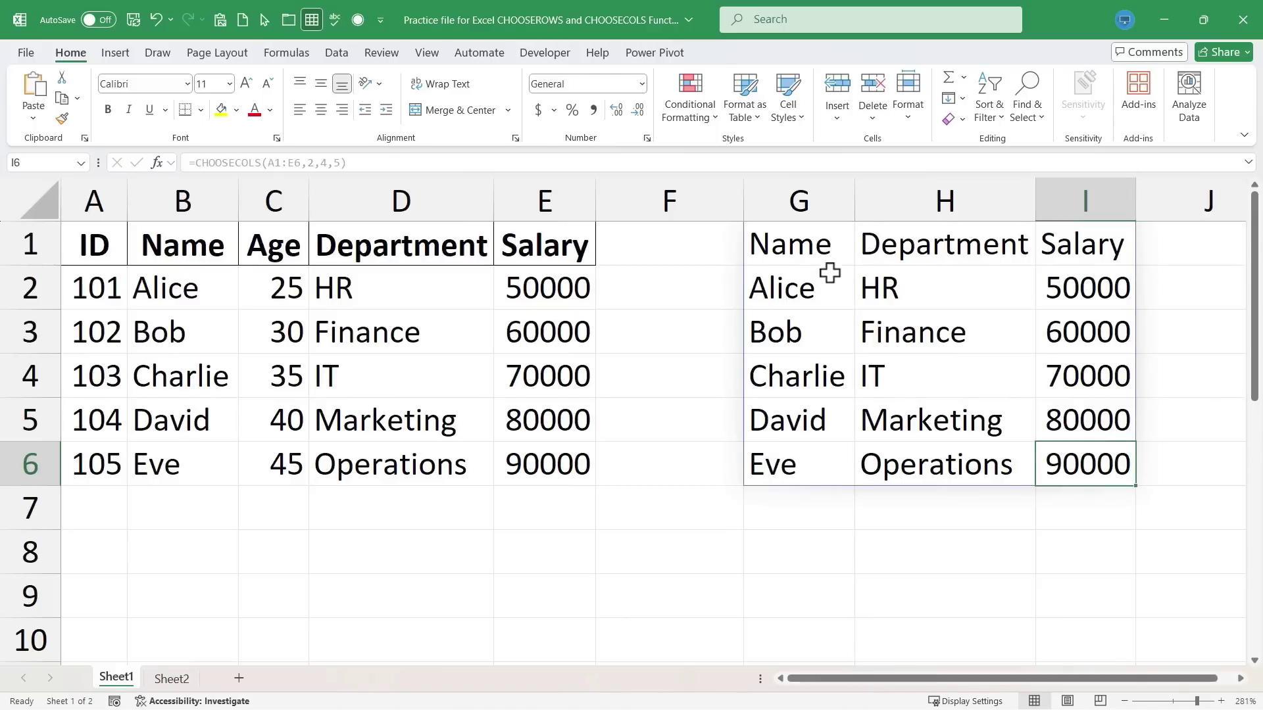
pyautogui.click(1084, 334)
pyautogui.click(1090, 385)
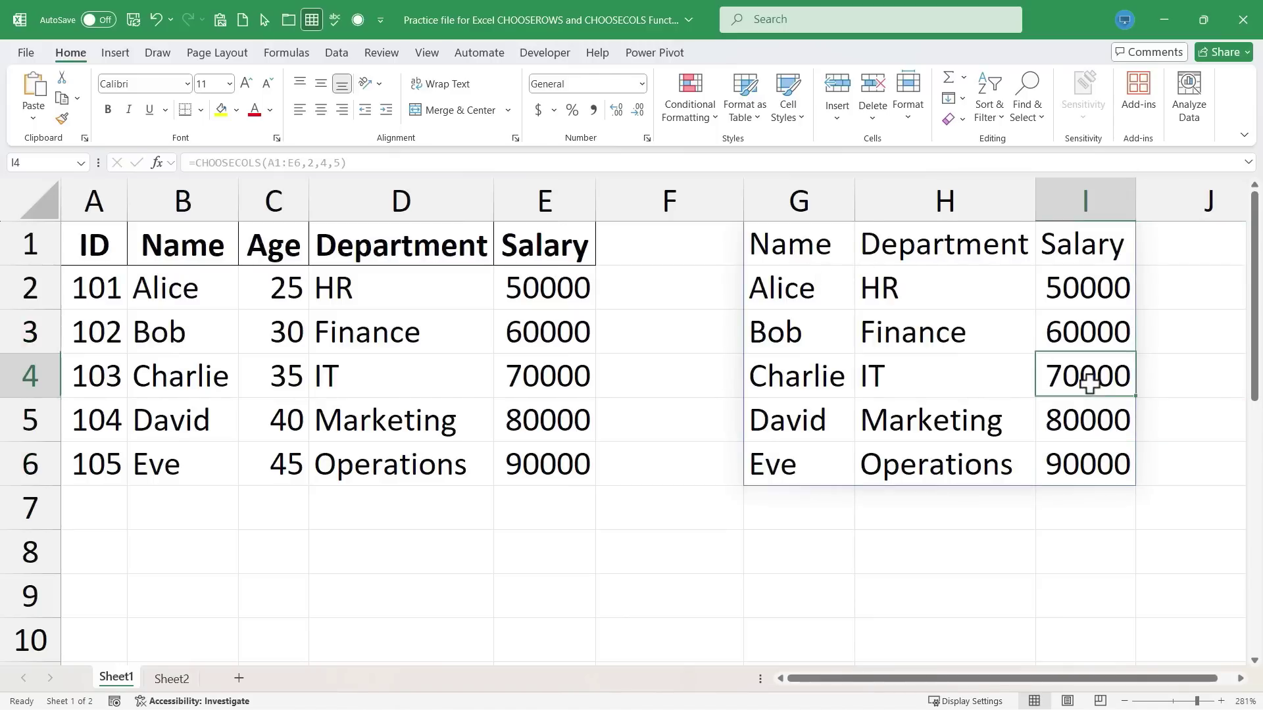
pyautogui.click(771, 252)
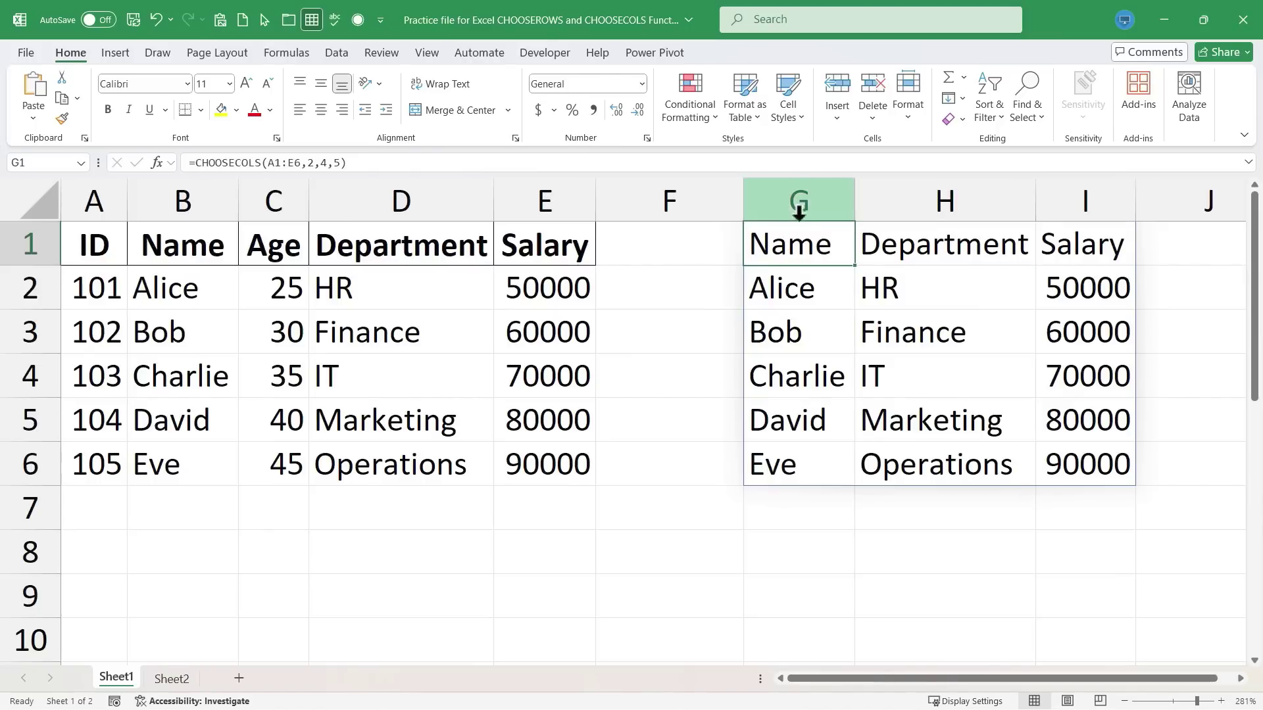
pyautogui.click(1102, 463)
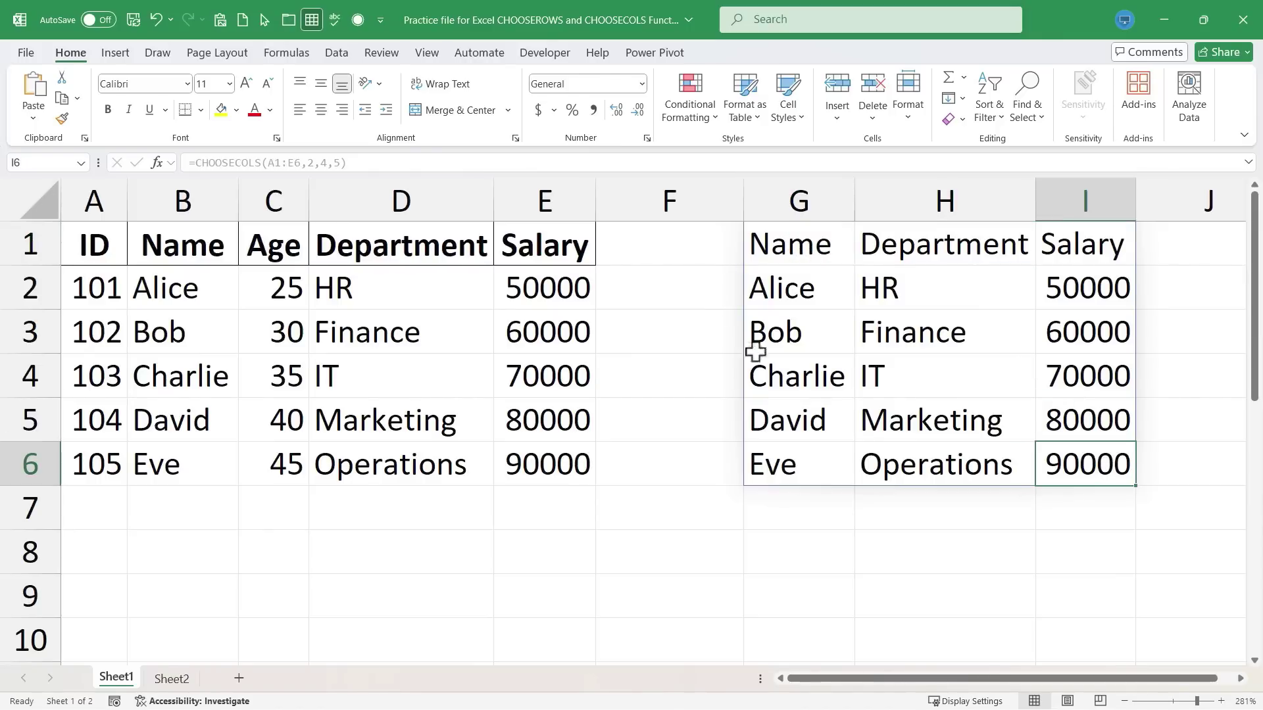
pyautogui.click(797, 249)
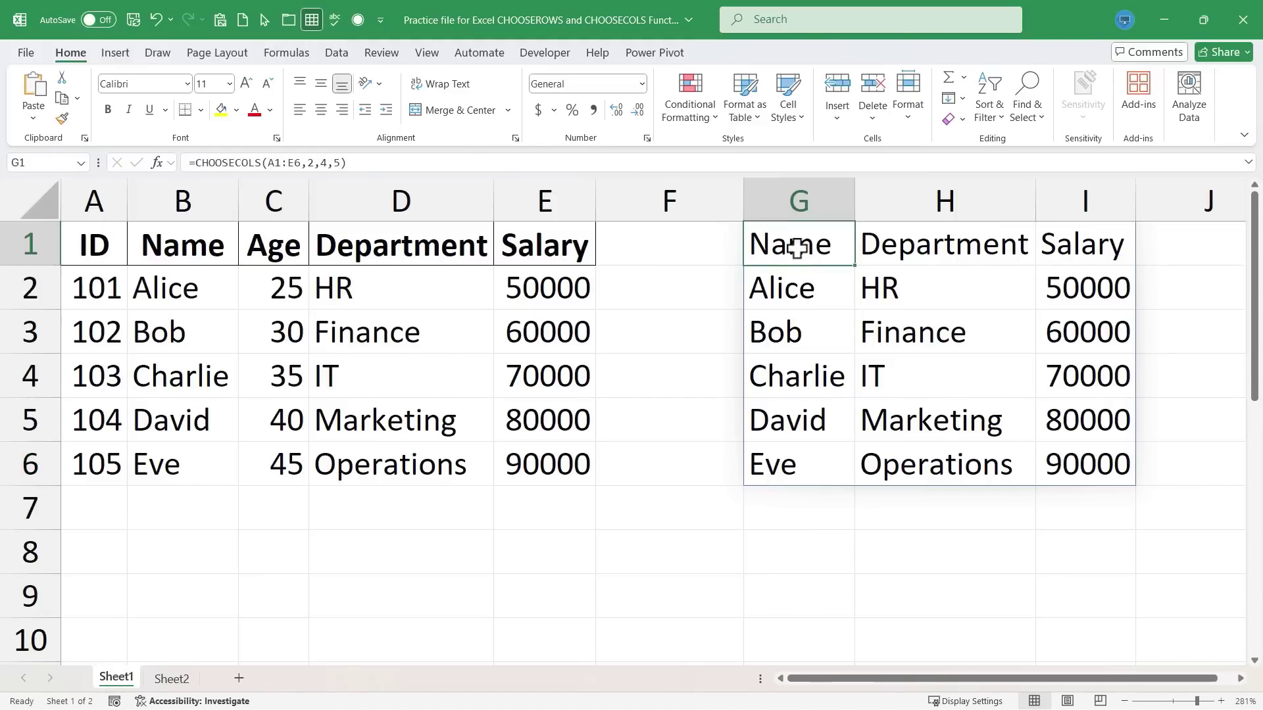
pyautogui.click(977, 296)
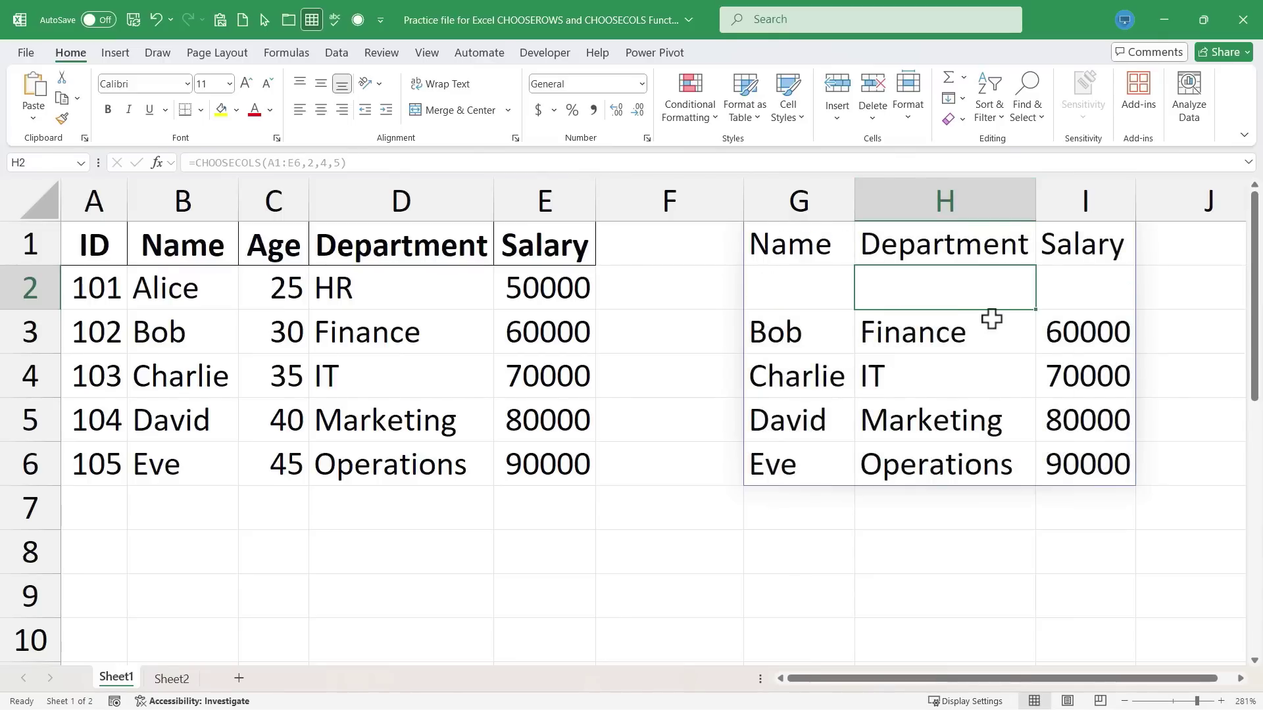
pyautogui.press('BackSpace')
pyautogui.press('Return')
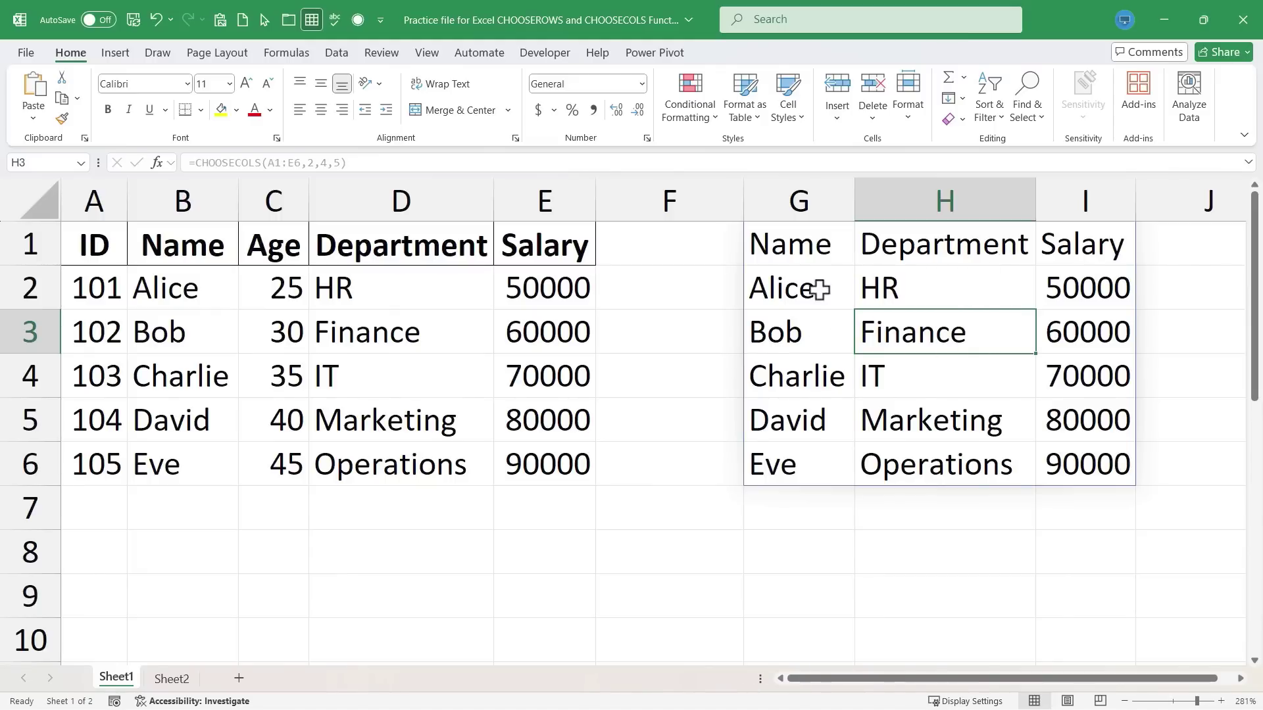
pyautogui.click(804, 246)
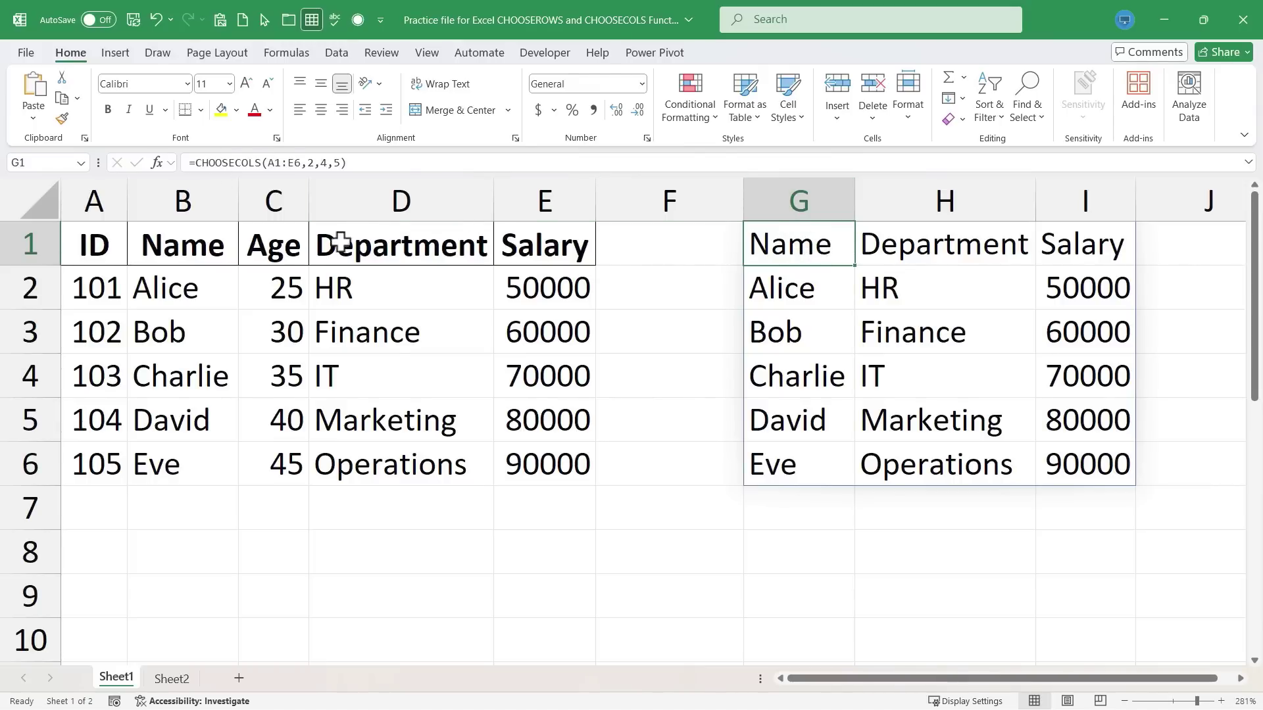
pyautogui.press('Down')
pyautogui.press('Down')
pyautogui.press('Down')
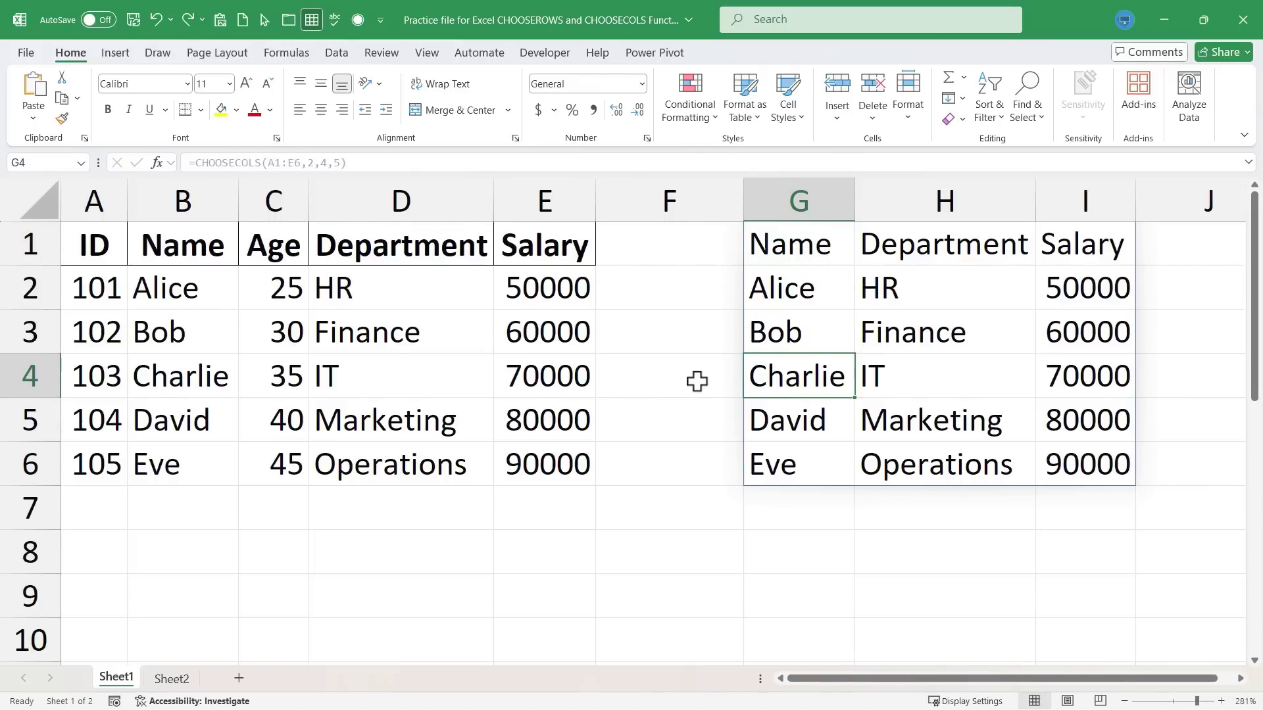
# Change D2's department from HR to IT so H2 in the spill updates.
pyautogui.click(374, 290)
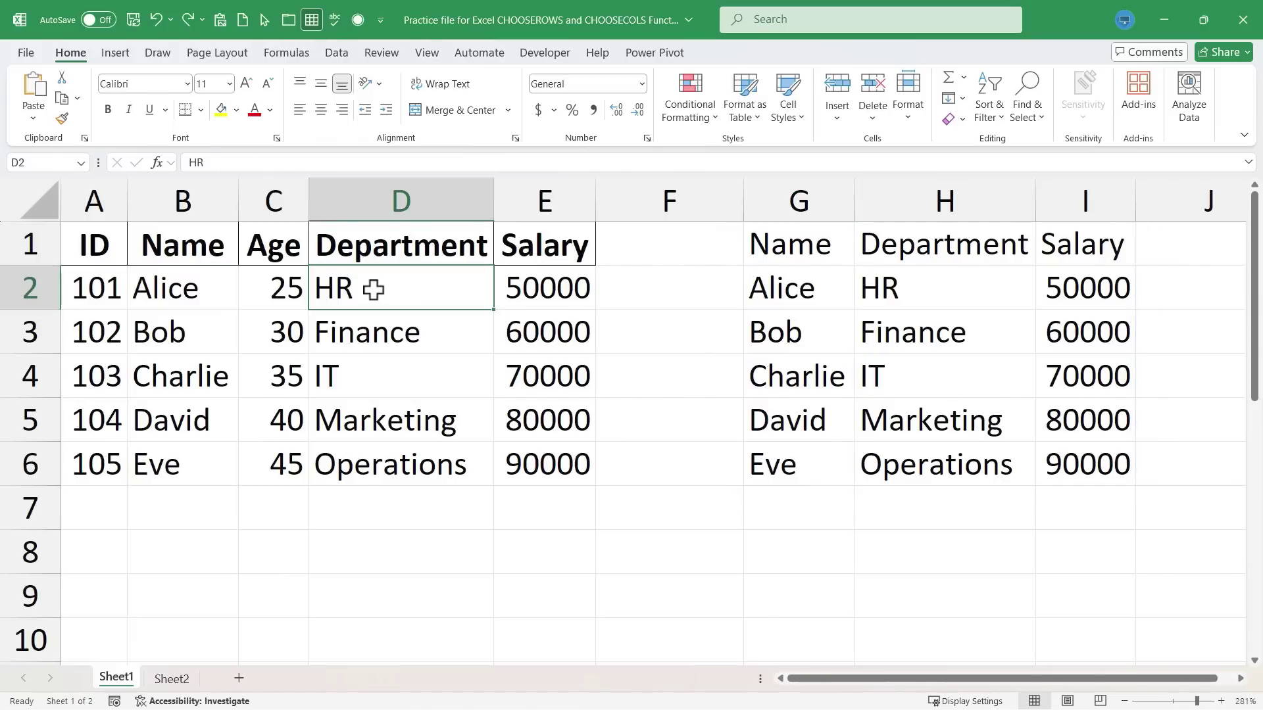
pyautogui.write('IT')
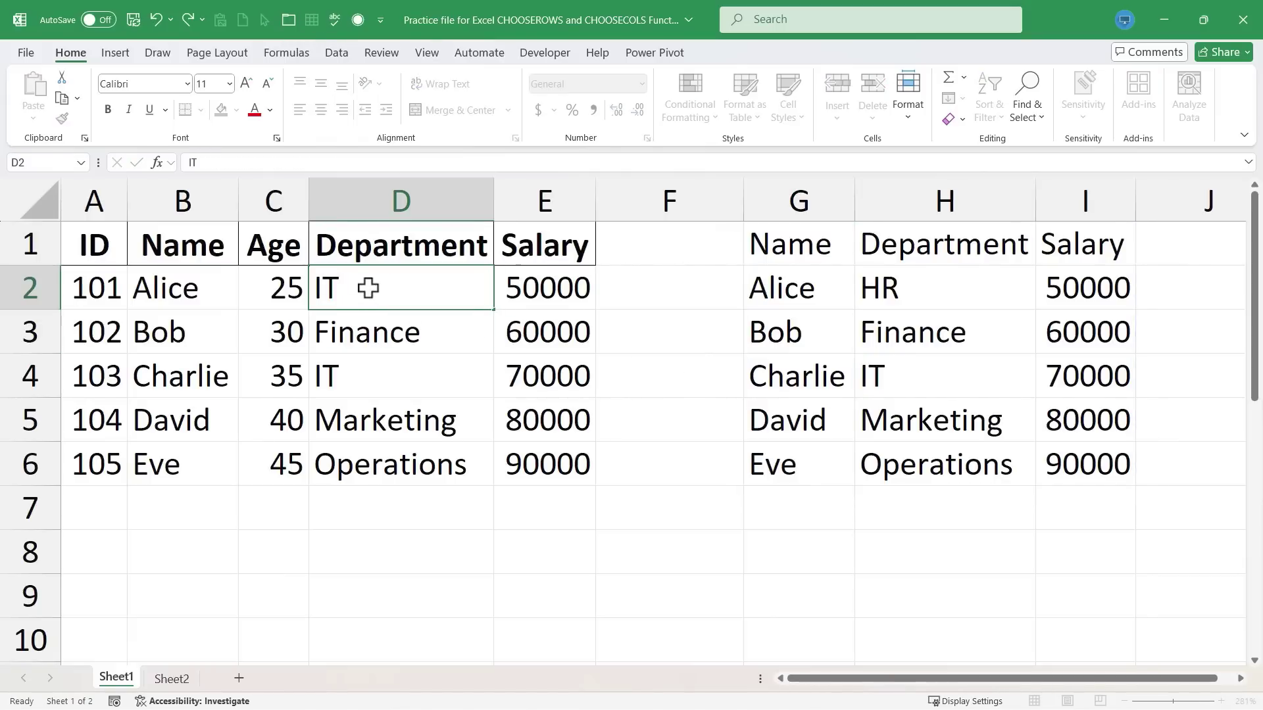
pyautogui.press('Return')
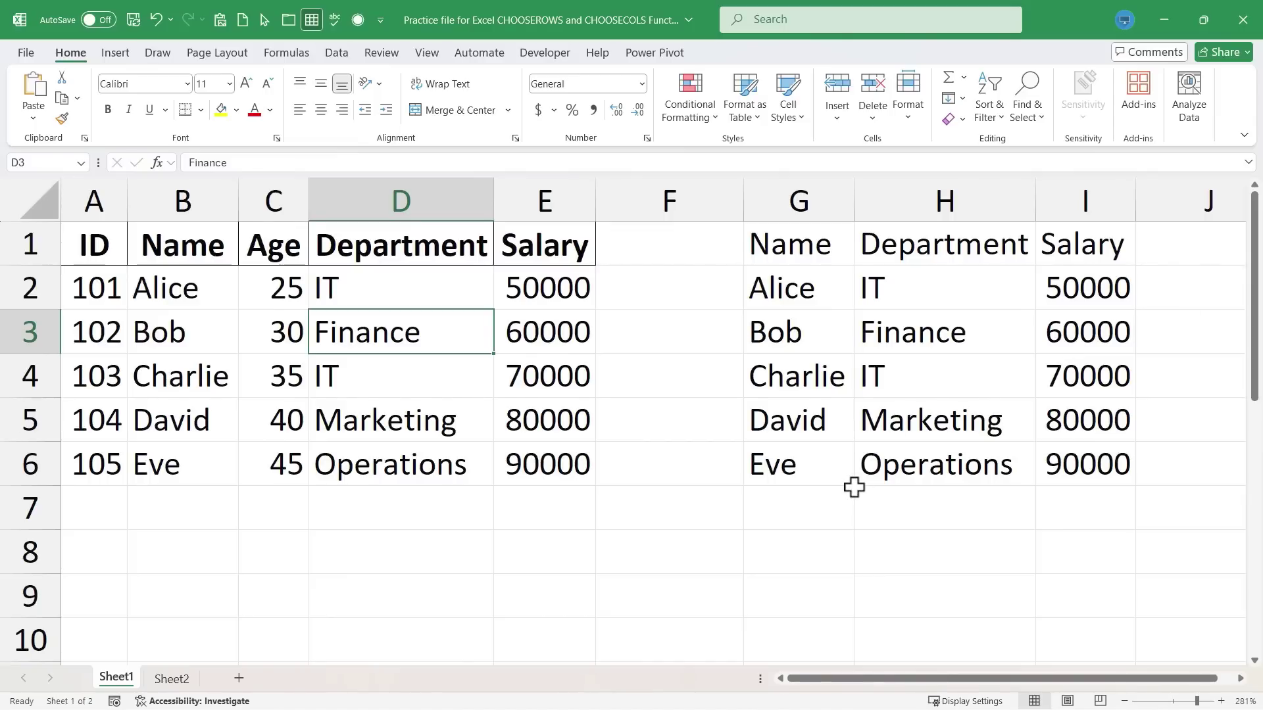
# Enter =CHOOSEROWS(A1:E6,1,2,6) in A8 to spill the header, Alice and Eve rows.
pyautogui.scroll(-1, 854, 486)
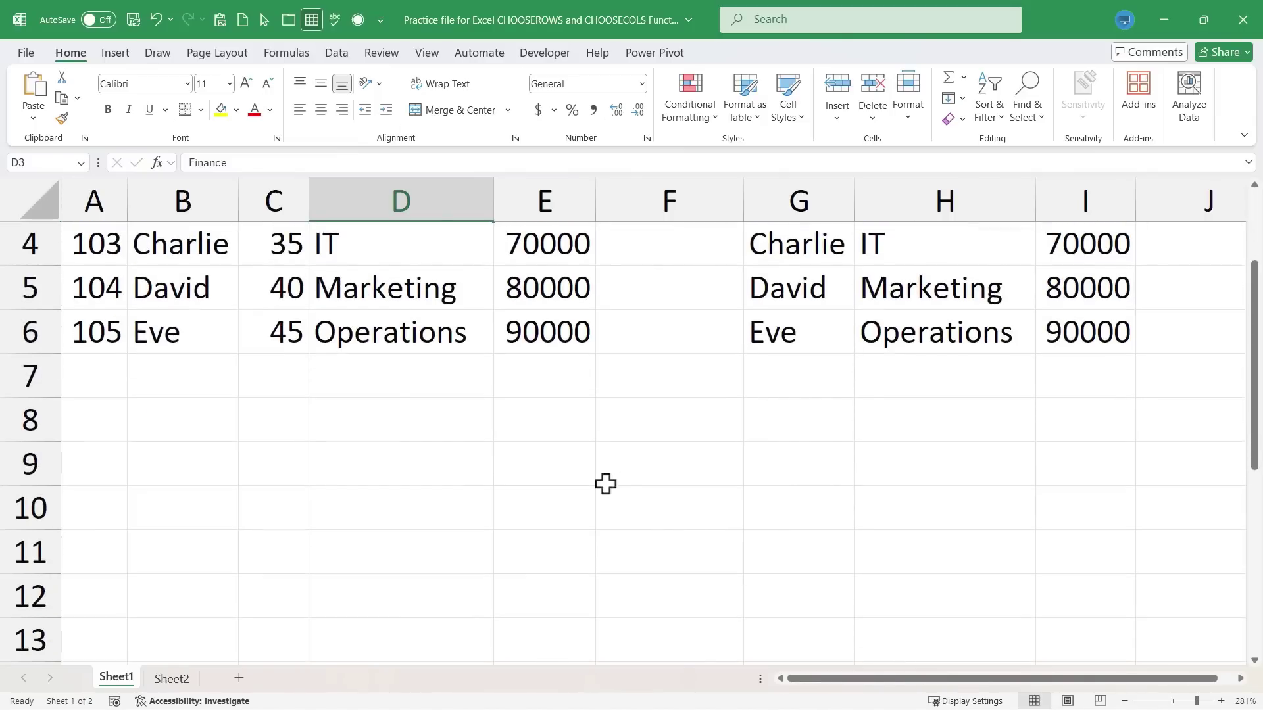
pyautogui.click(96, 429)
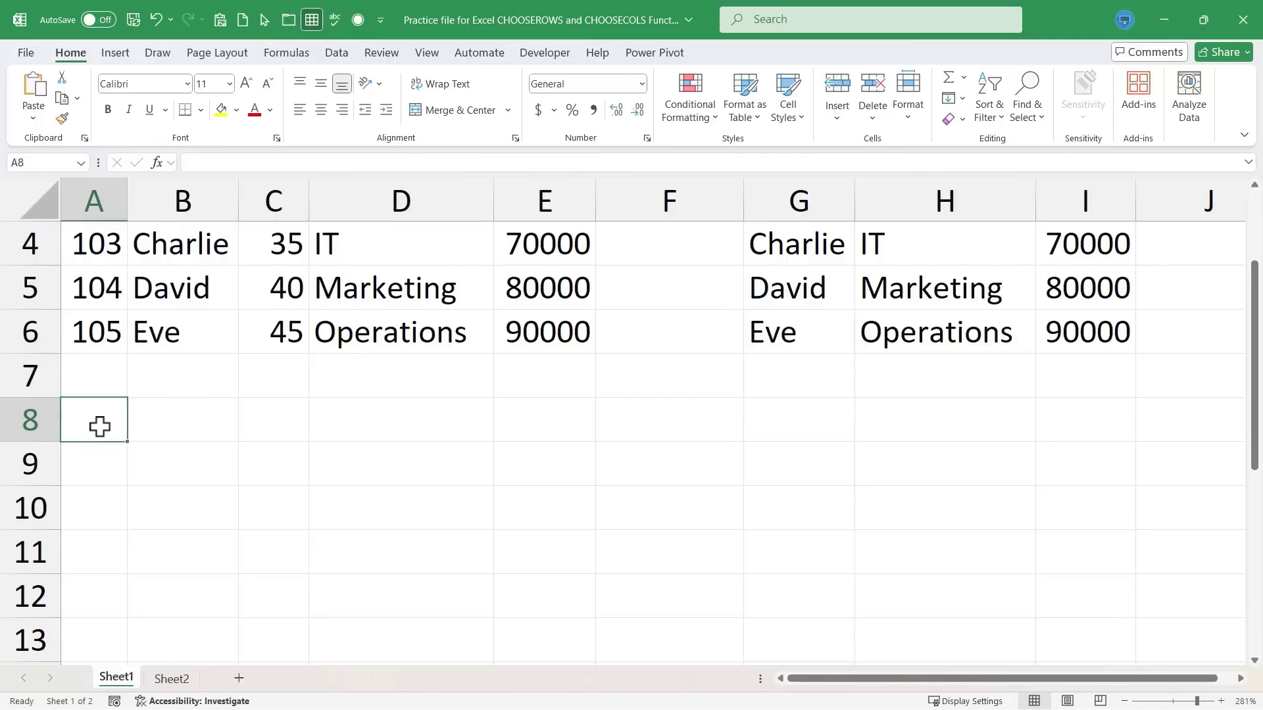
pyautogui.write('=chooser')
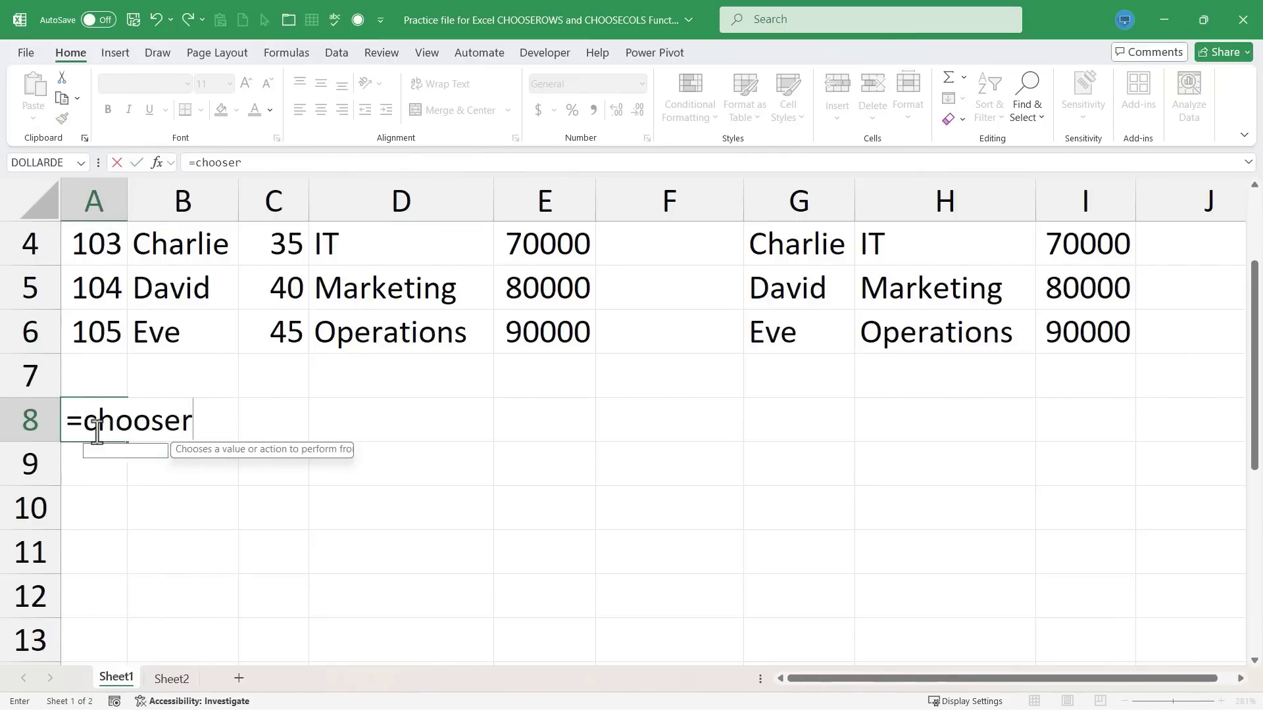
pyautogui.write('ows(')
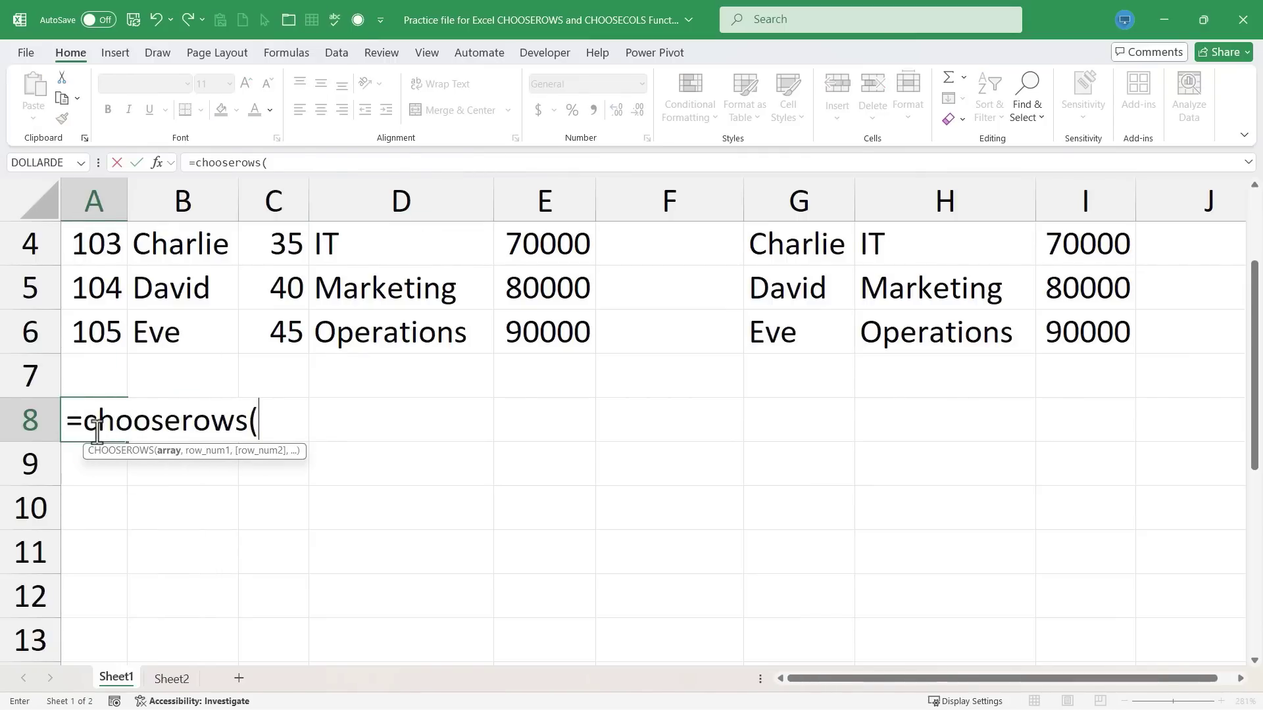
pyautogui.scroll(1, 438, 393)
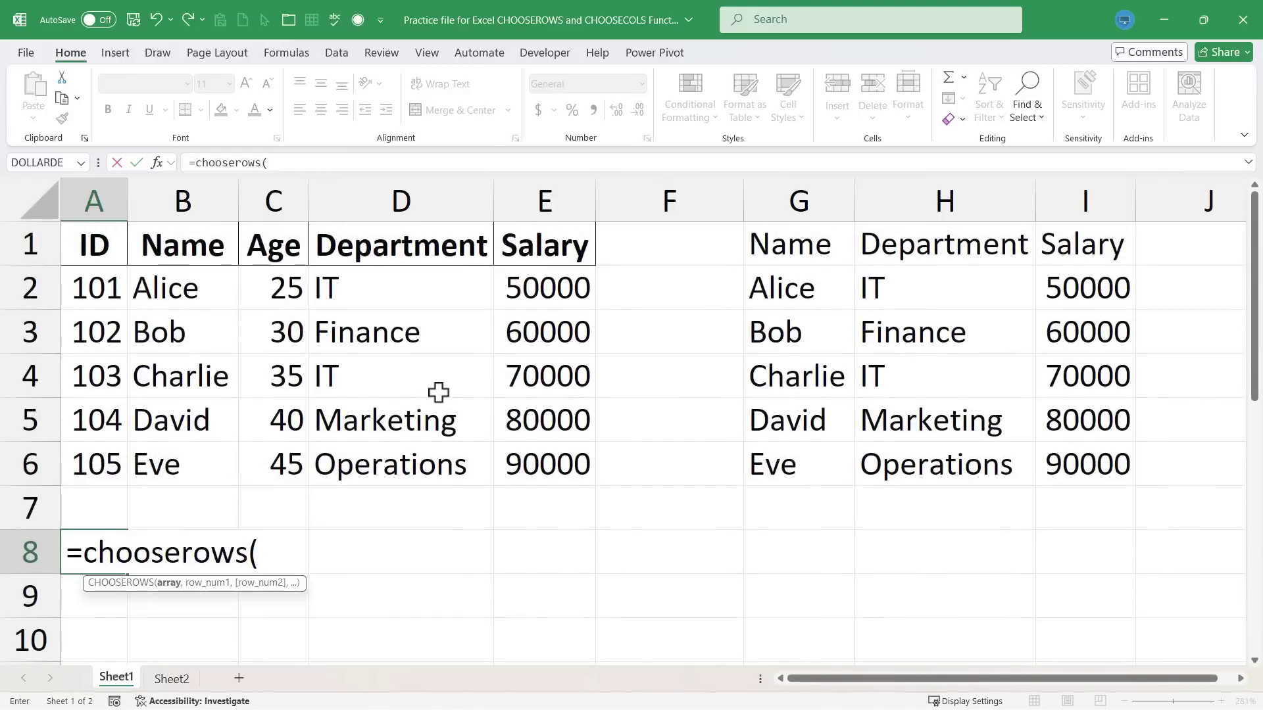
pyautogui.moveTo(92, 246); pyautogui.dragTo(532, 466)
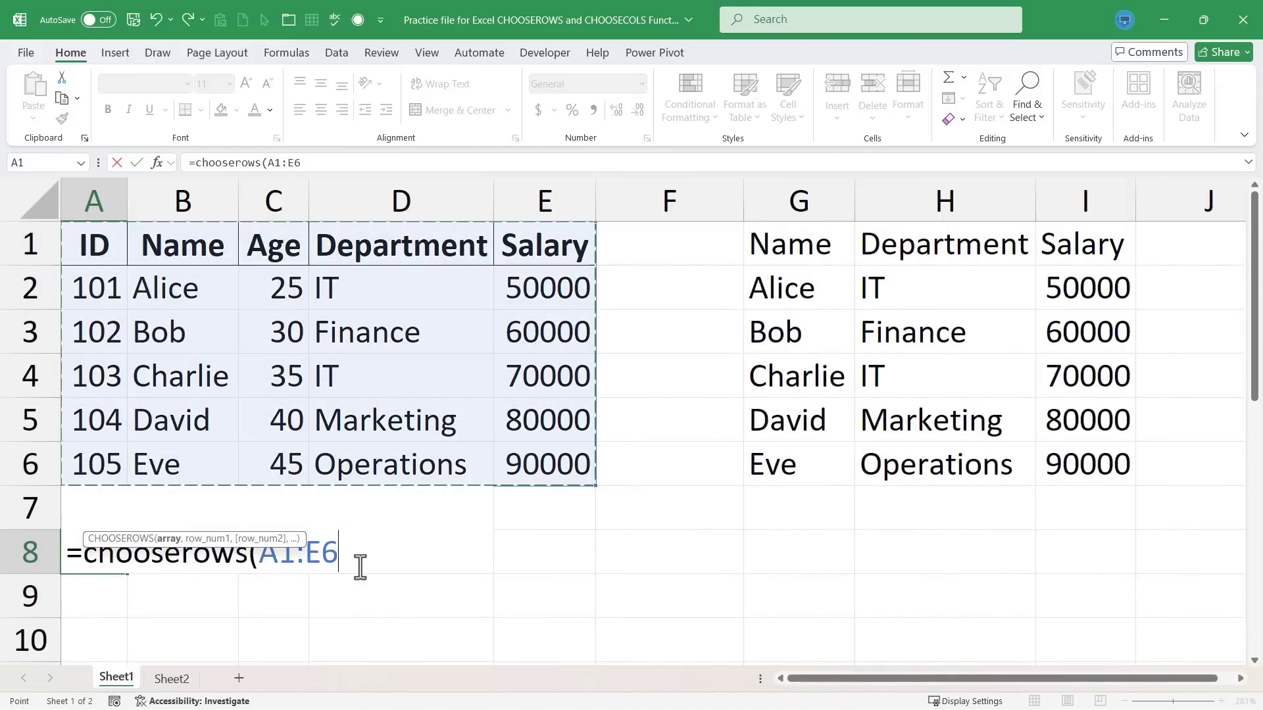
pyautogui.write(',')
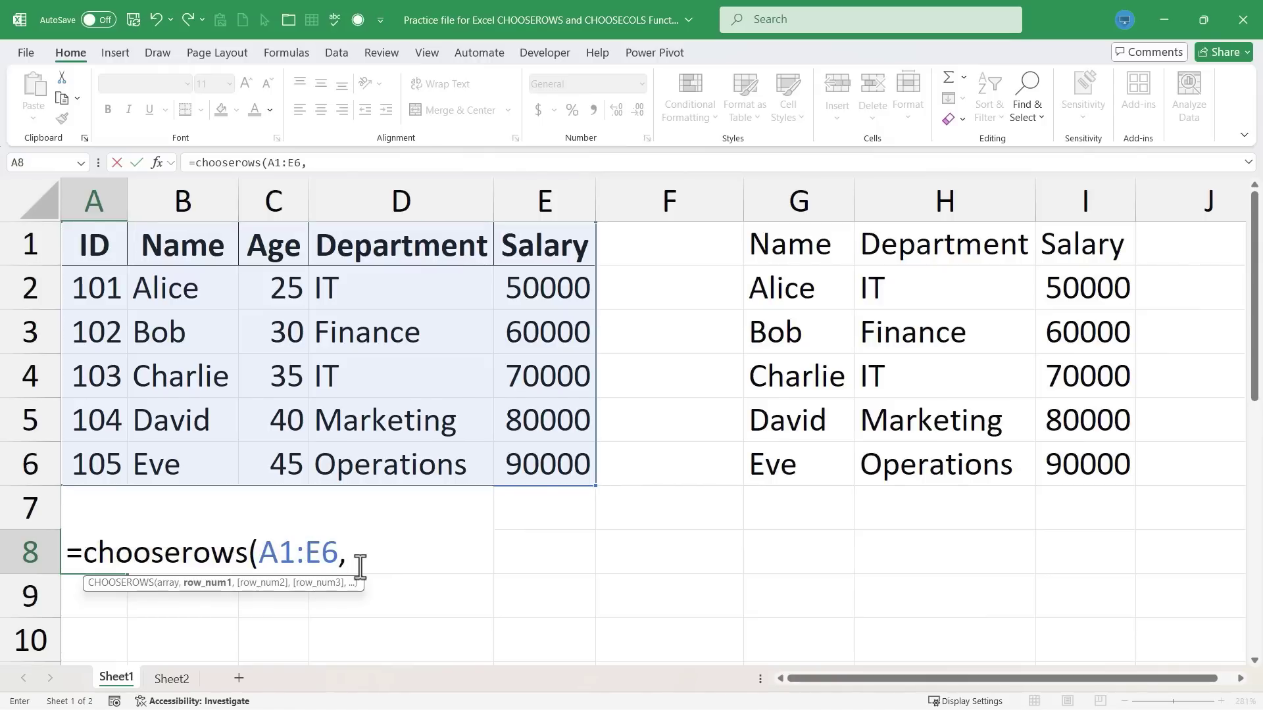
pyautogui.write('1,2,')
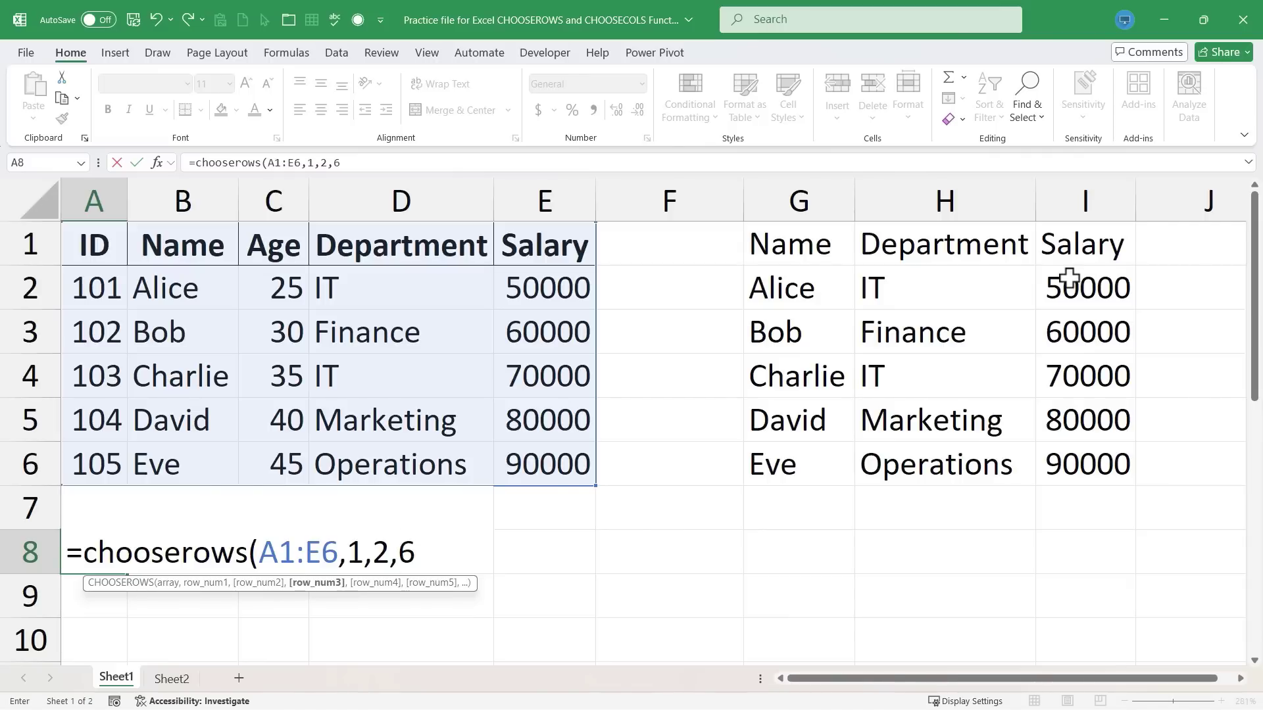
pyautogui.write('6)')
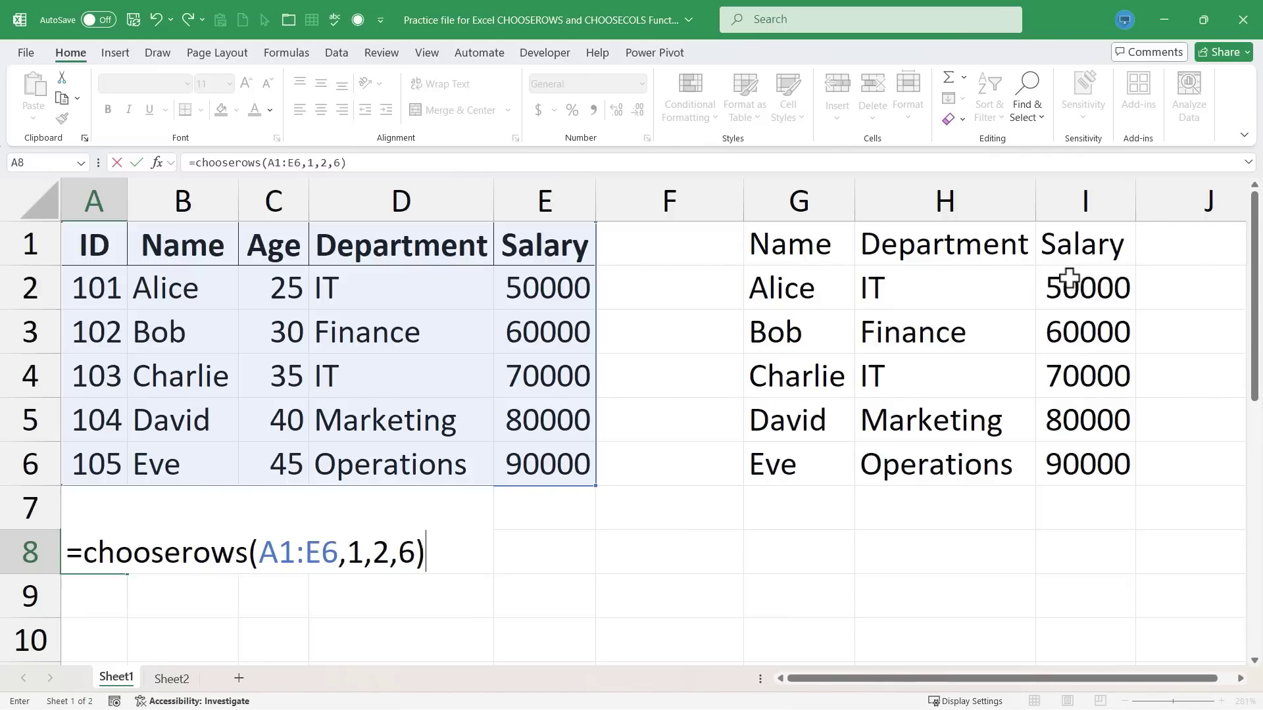
pyautogui.press('Return')
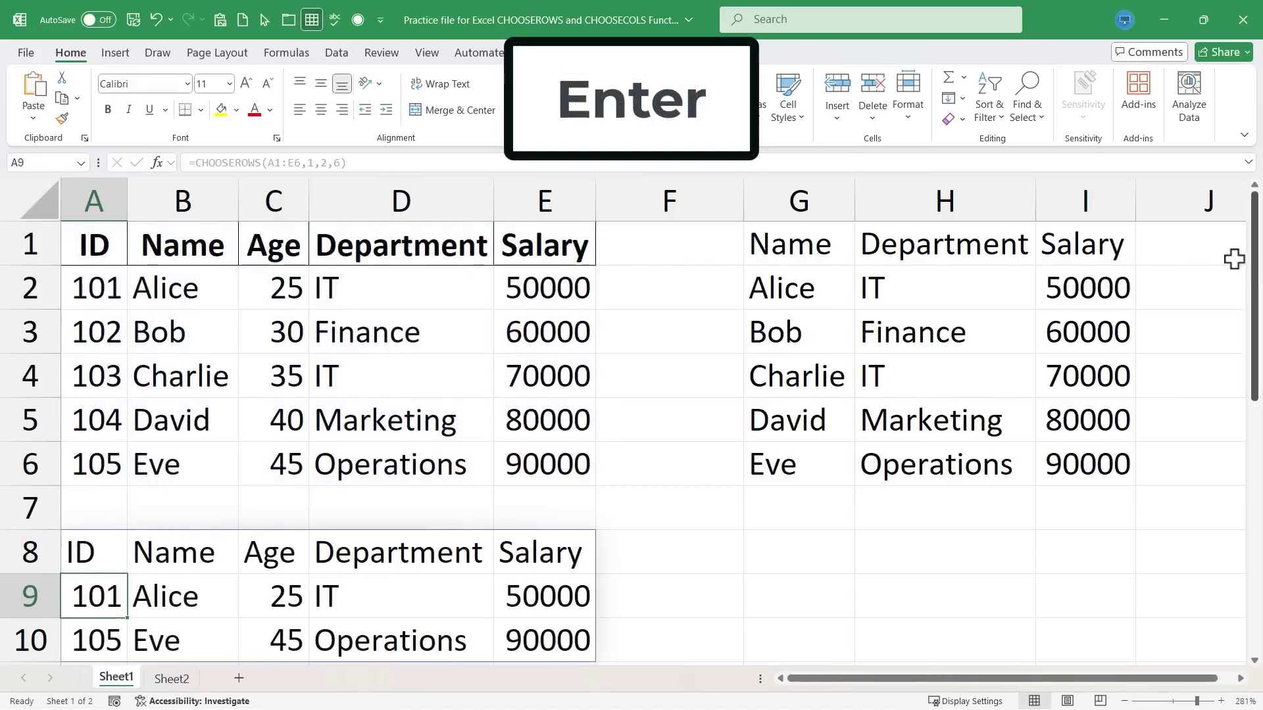
# Review both spilled results on Sheet1, then move to the blank Sheet2.
pyautogui.scroll(-2, 550, 375)
pyautogui.scroll(2, 552, 380)
pyautogui.scroll(-1, 452, 592)
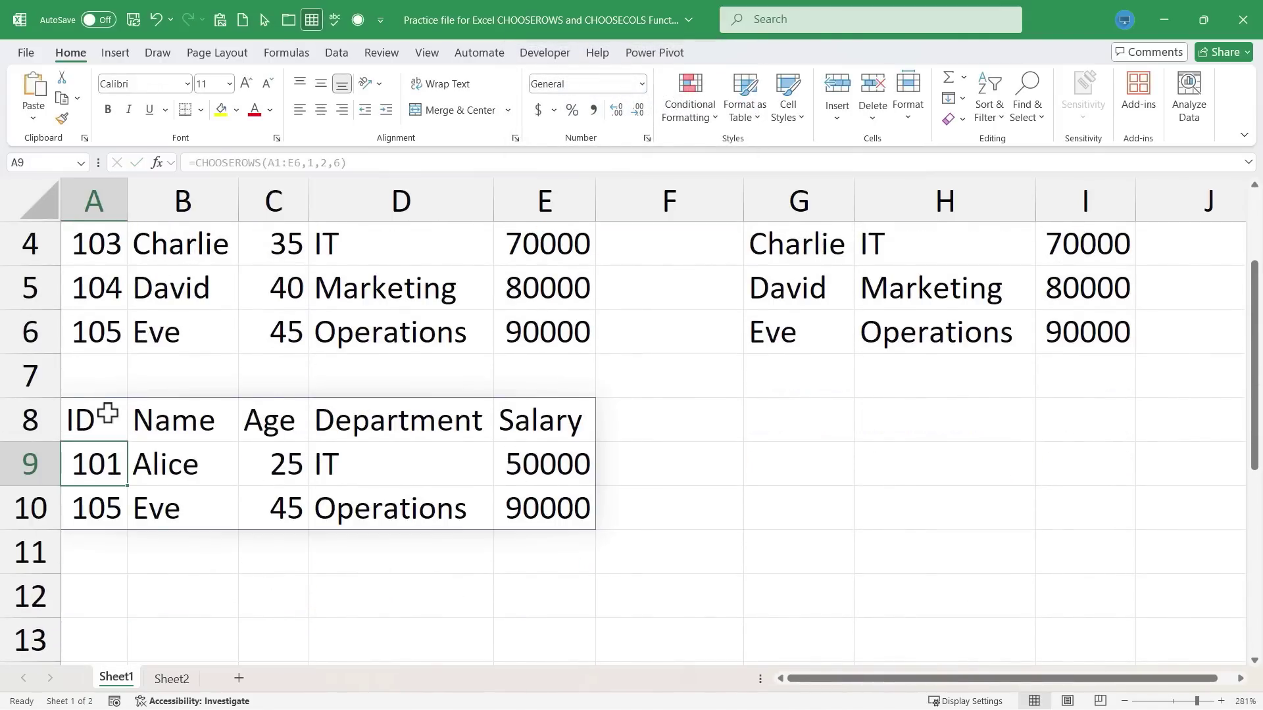
pyautogui.scroll(3, 600, 461)
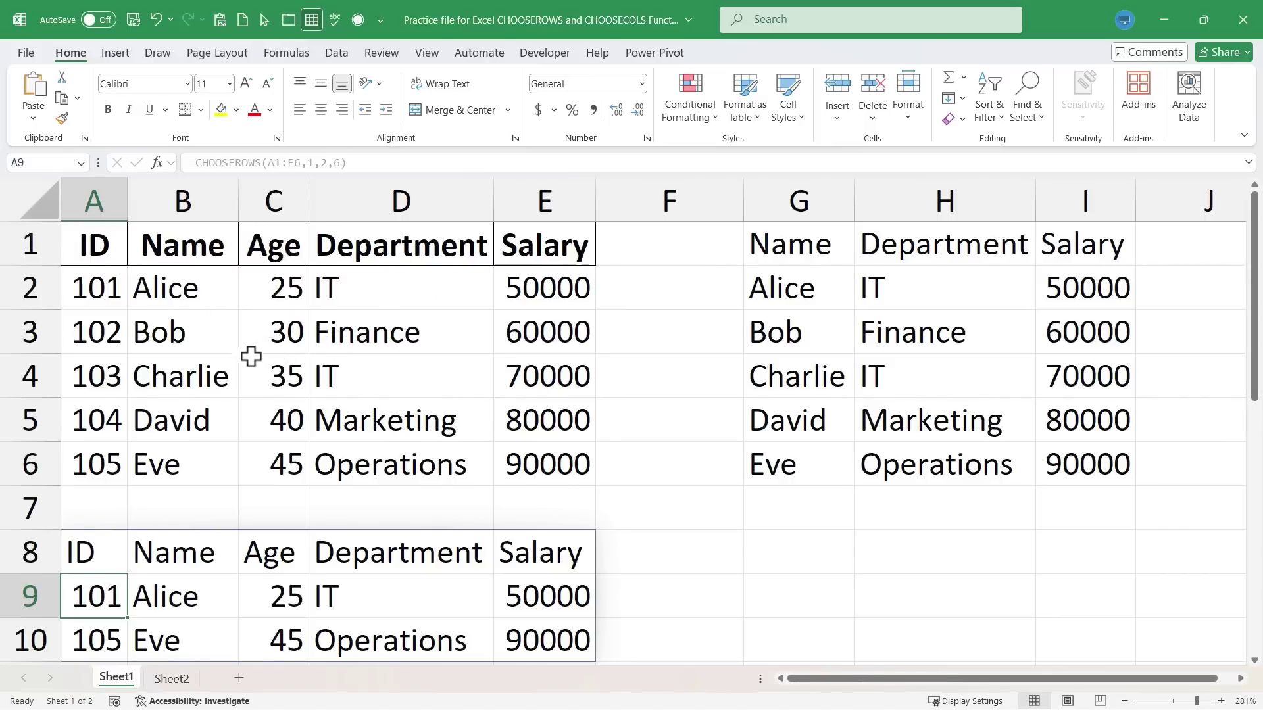
pyautogui.click(172, 680)
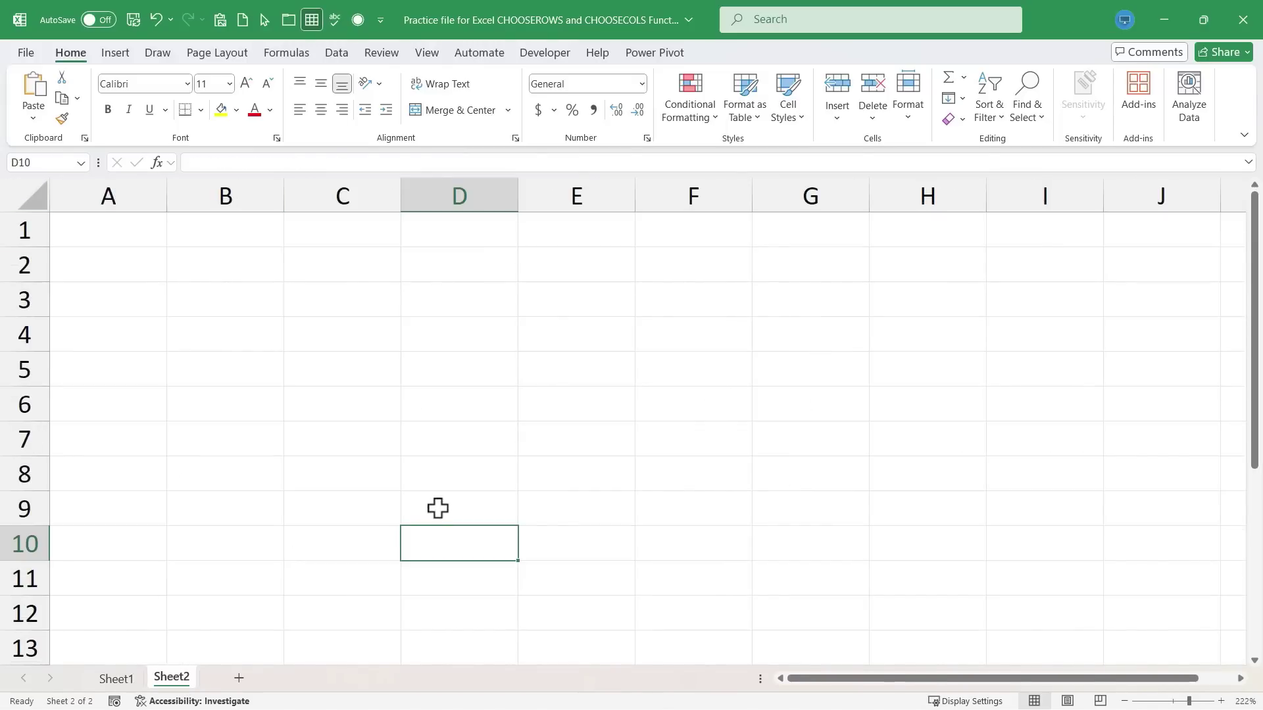
# Enter =CHOOSECOLS(Sheet1!A1:E6,2,3,4) in Sheet2 A1, correcting the sheet reference to Sheet1.
pyautogui.click(118, 678)
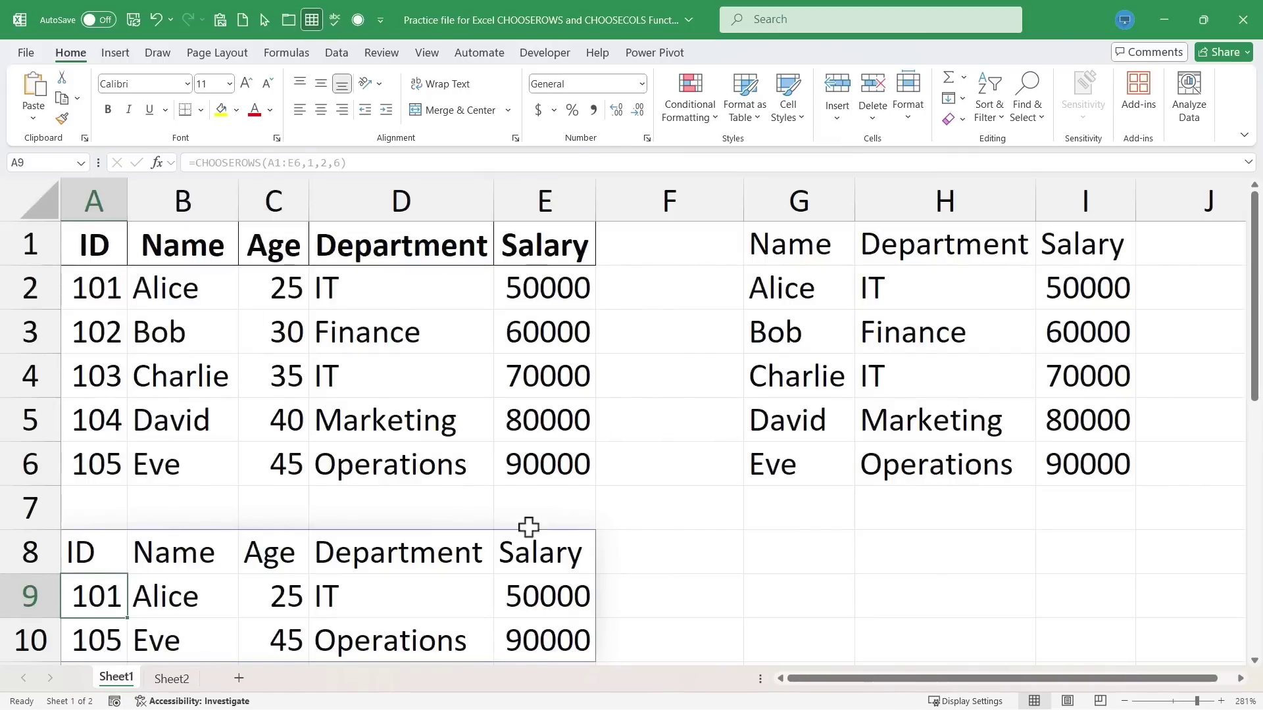
pyautogui.click(182, 683)
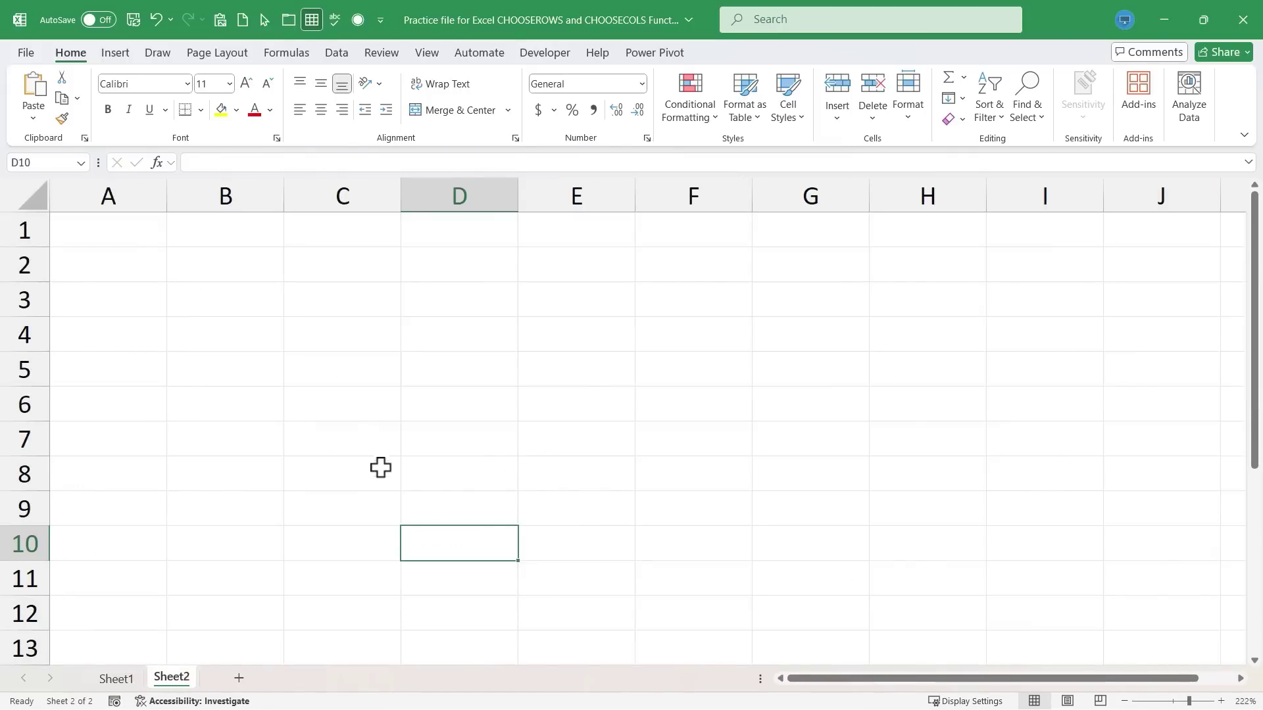
pyautogui.click(161, 232)
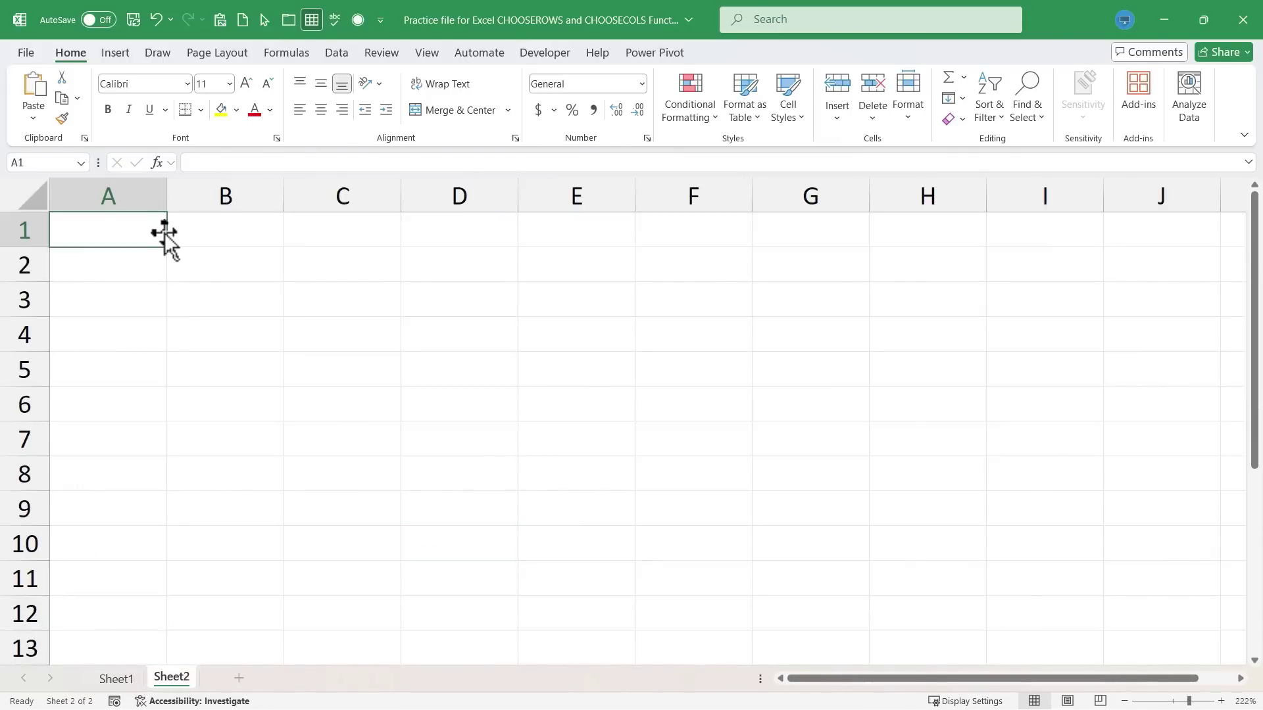
pyautogui.write('=choose')
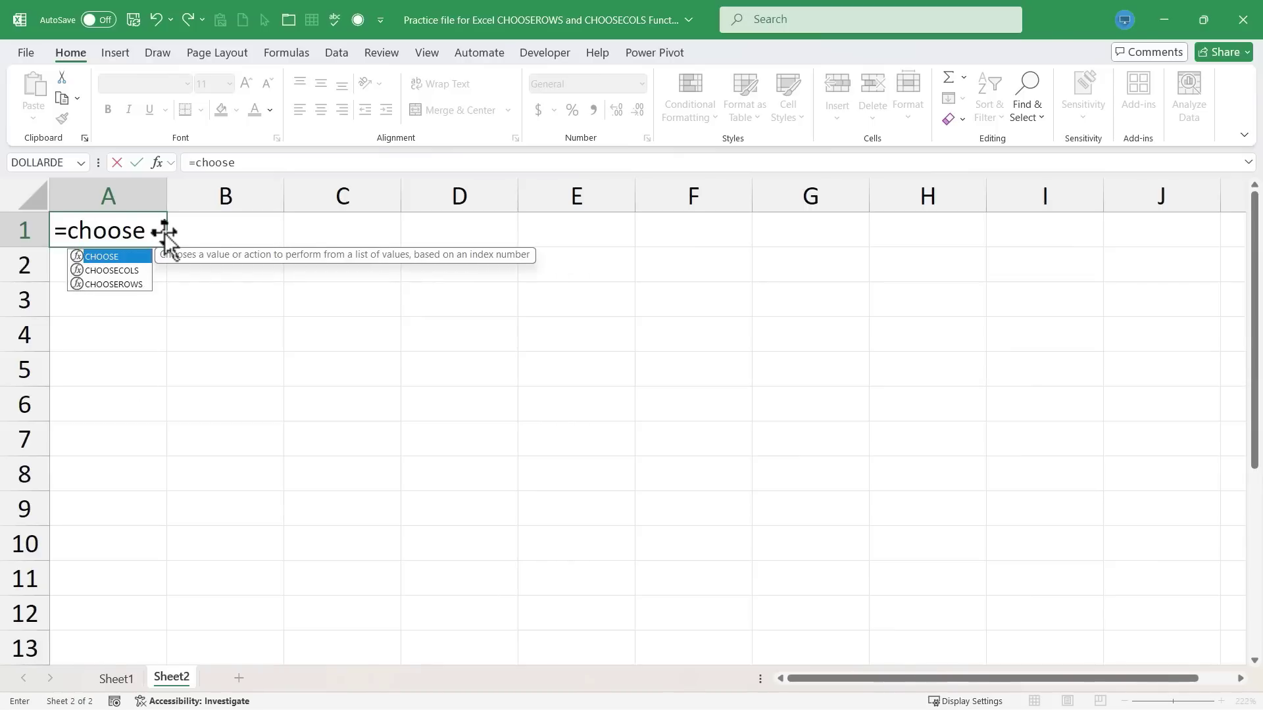
pyautogui.write('cols(')
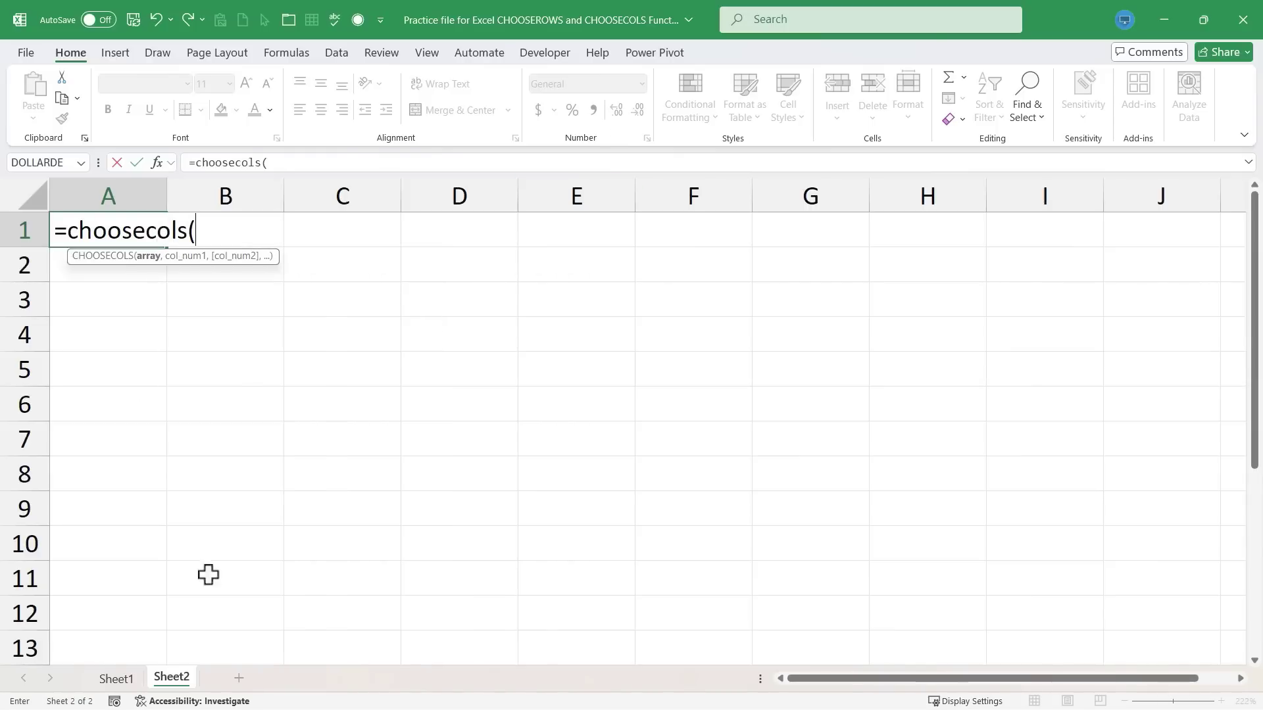
pyautogui.click(116, 679)
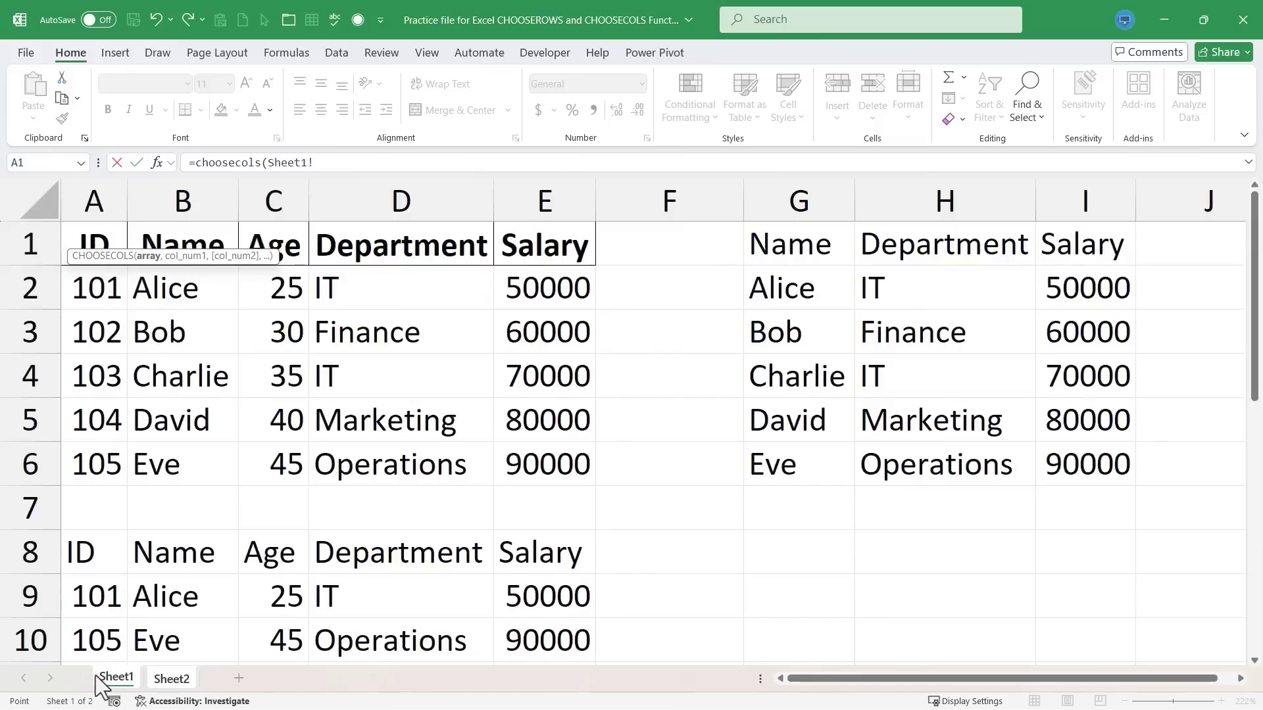
pyautogui.click(89, 233)
pyautogui.moveTo(89, 233); pyautogui.dragTo(592, 484)
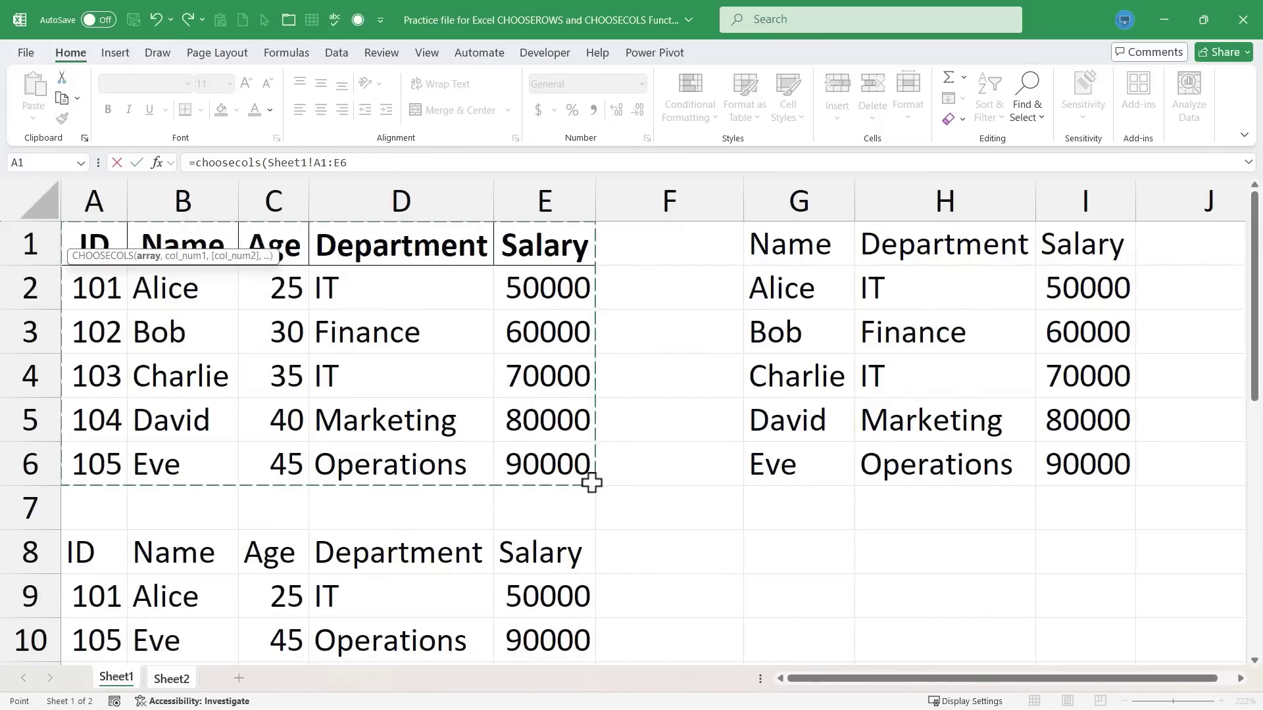
pyautogui.click(171, 678)
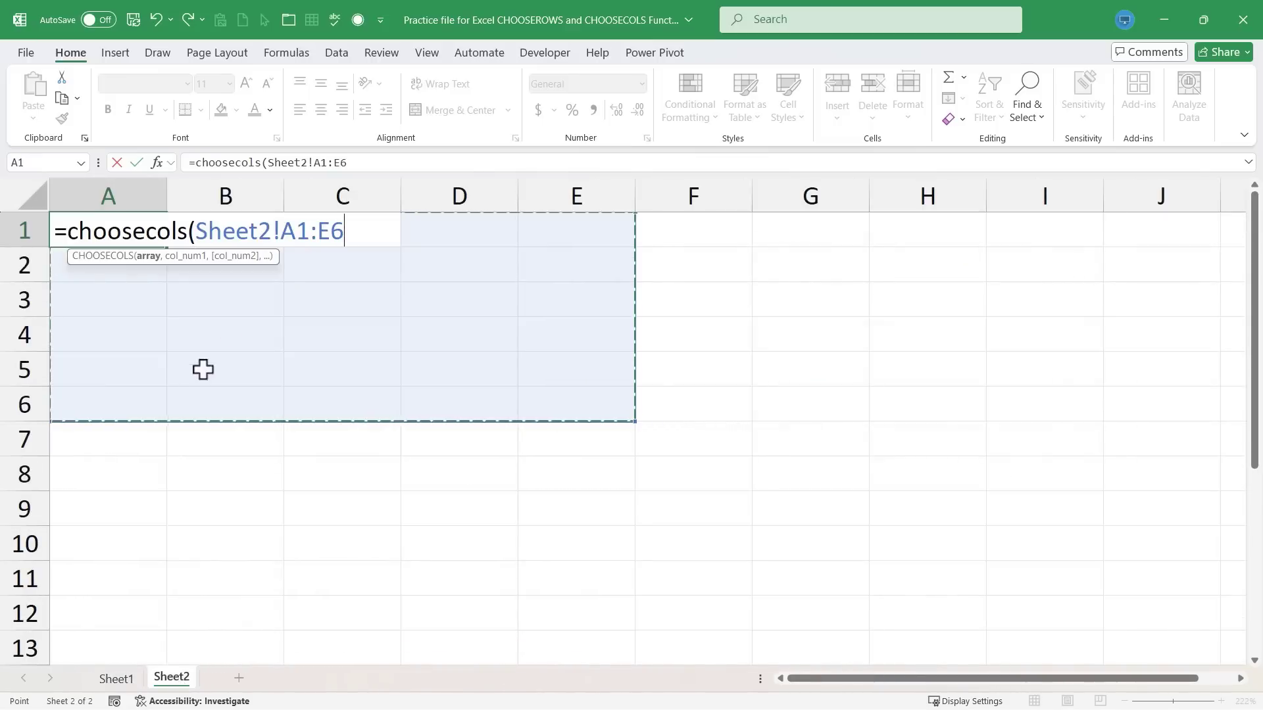
pyautogui.click(266, 234)
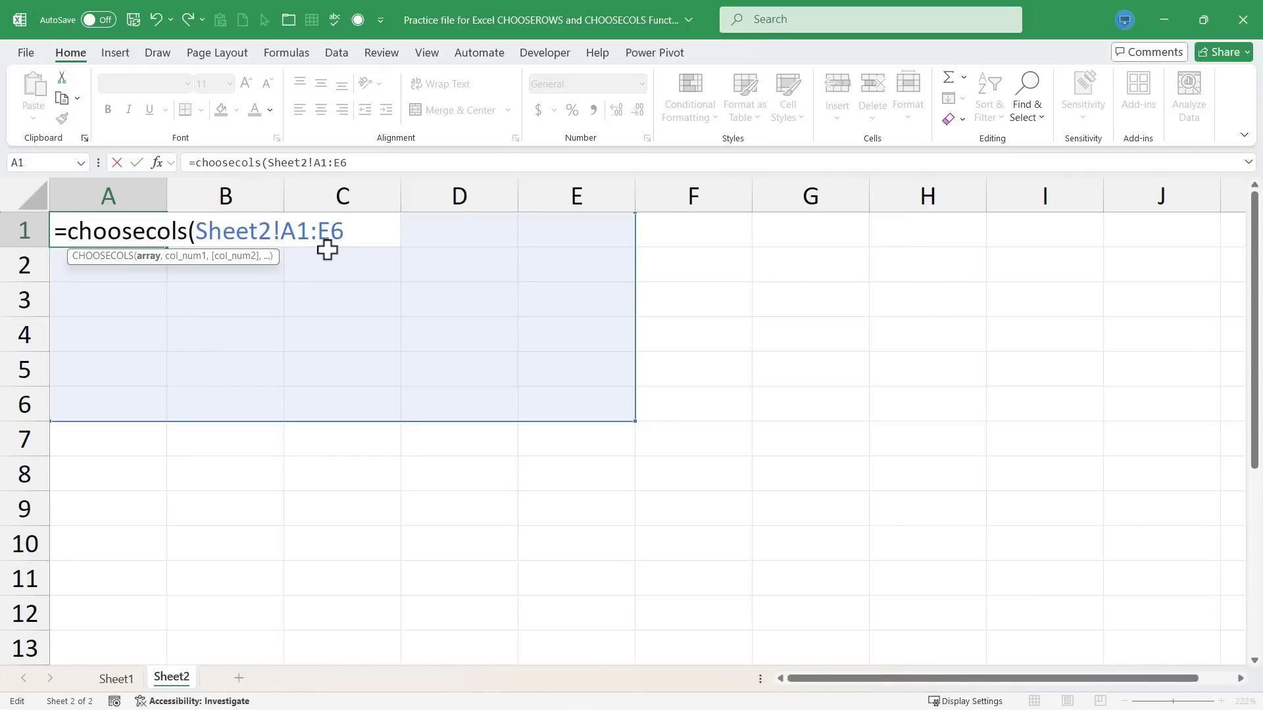
pyautogui.press('BackSpace')
pyautogui.write('1:E6')
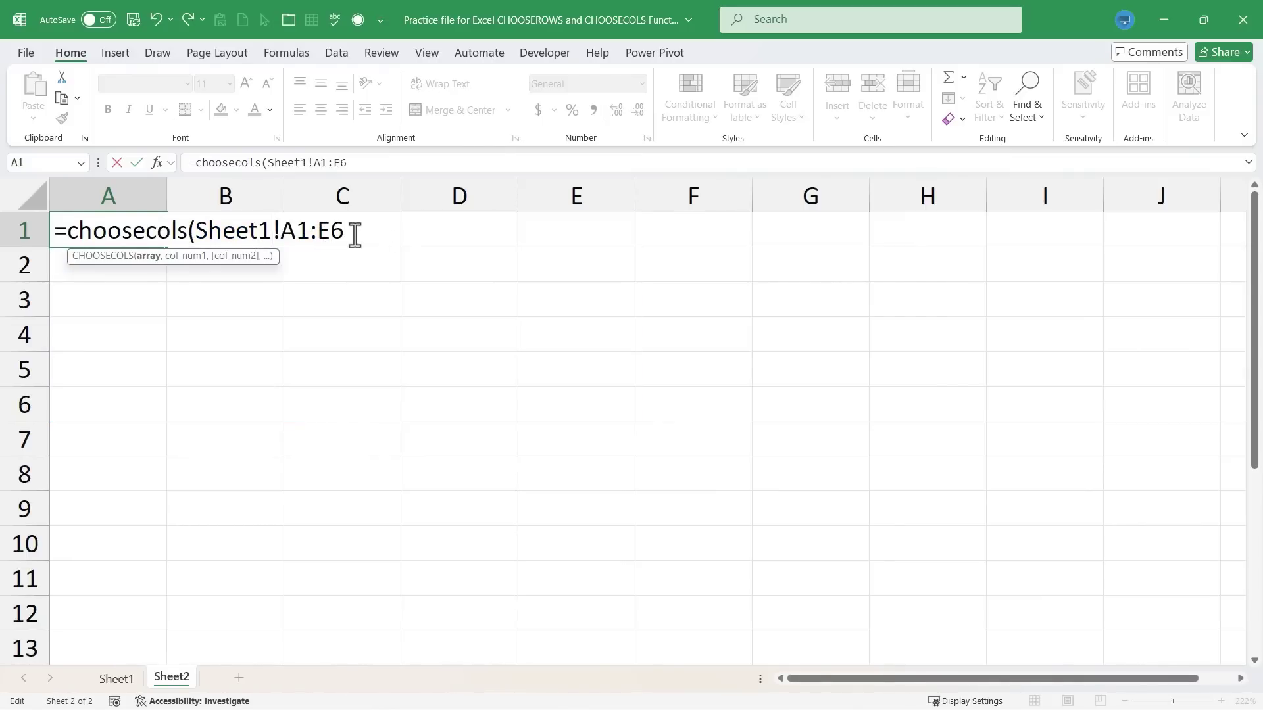
pyautogui.write(',')
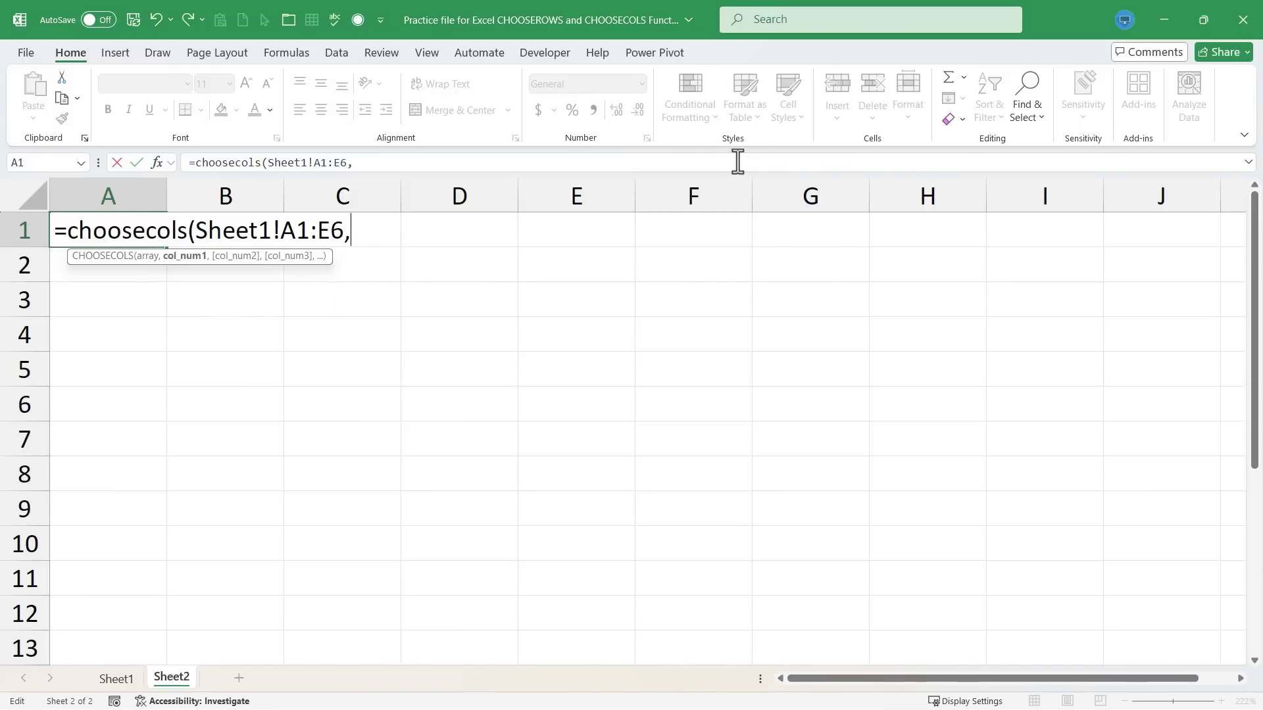
pyautogui.write('2,3,')
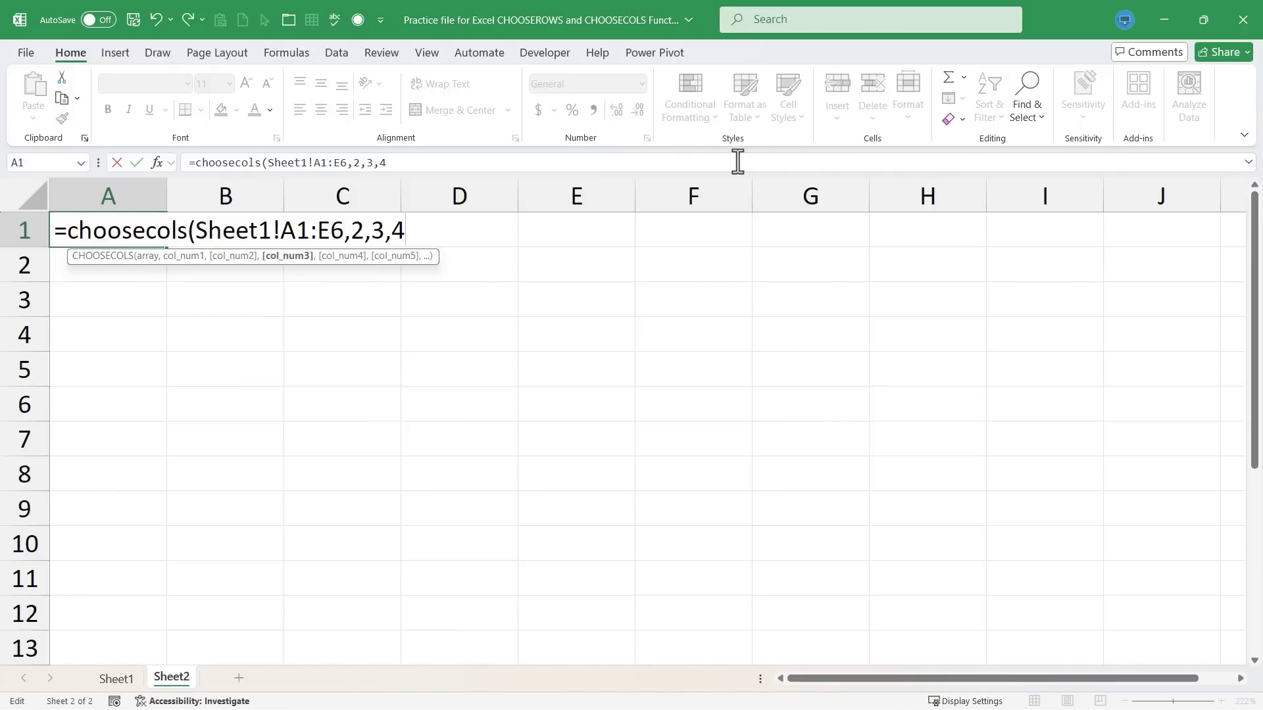
pyautogui.write('4)')
pyautogui.press('Return')
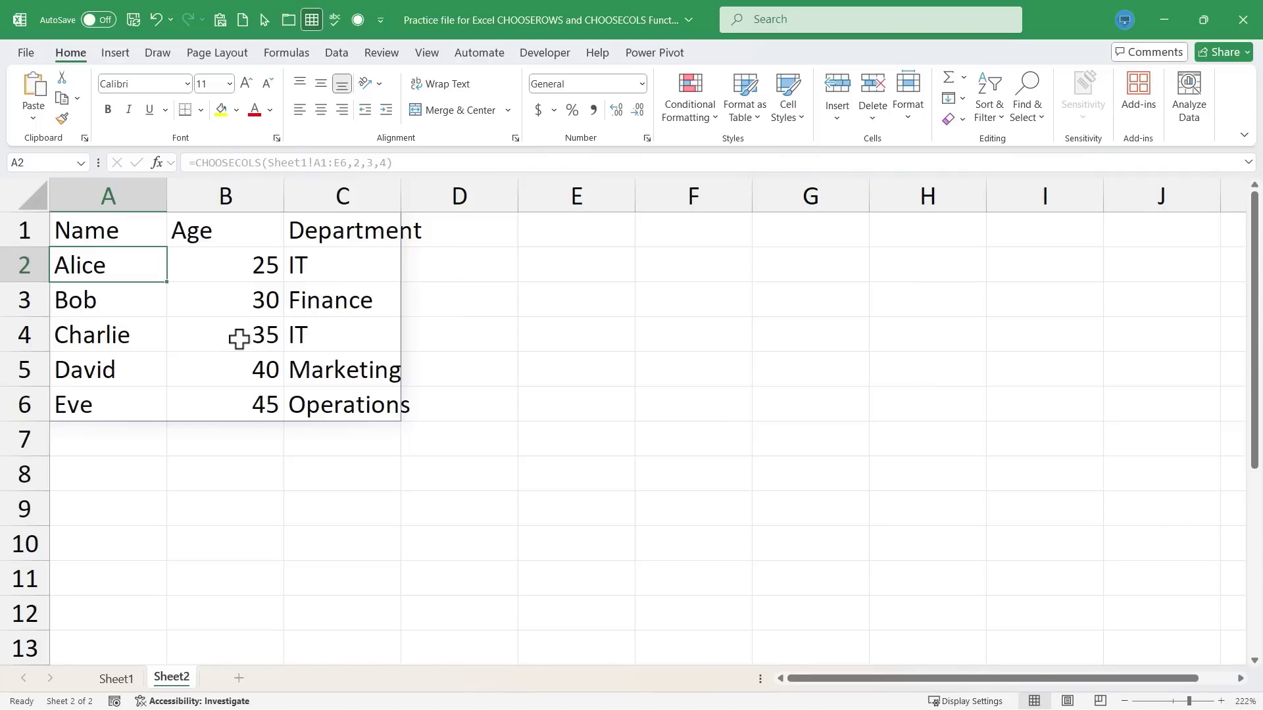
# AutoFit Sheet2 columns A to C to the extracted Name, Age and Department data.
pyautogui.click(117, 680)
pyautogui.click(171, 679)
pyautogui.moveTo(128, 201); pyautogui.dragTo(325, 198)
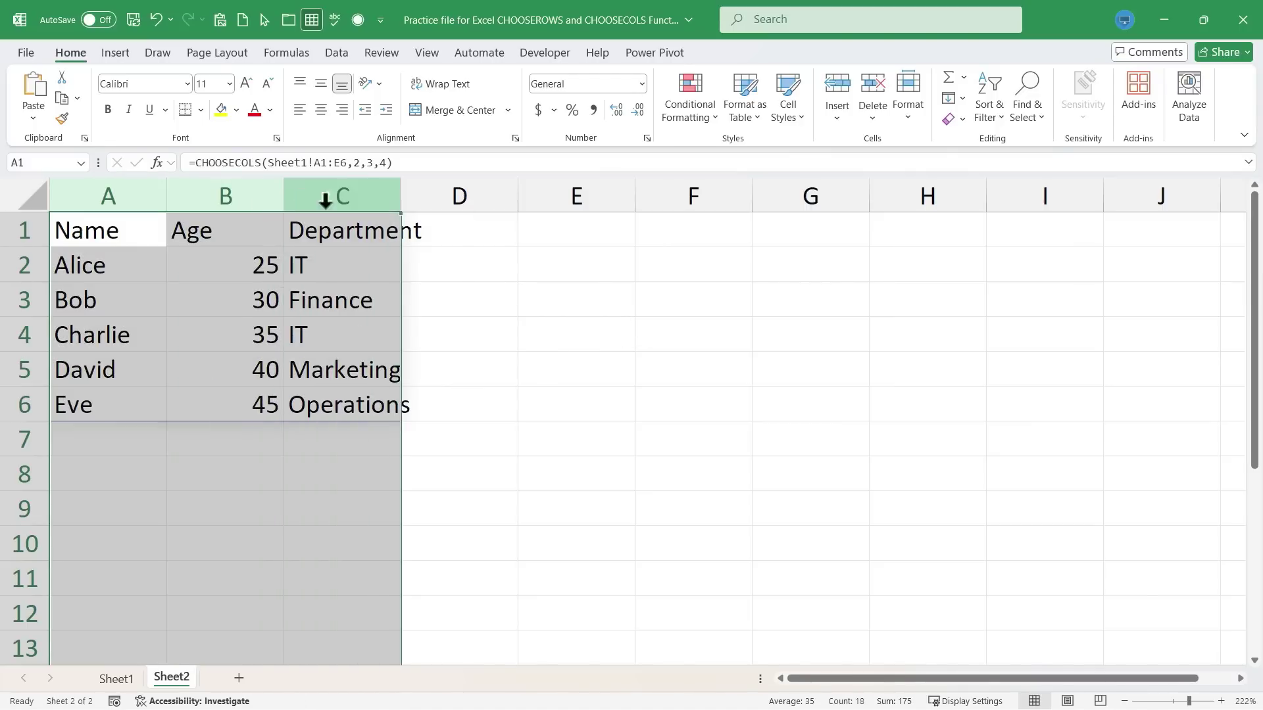
pyautogui.doubleClick(285, 196)
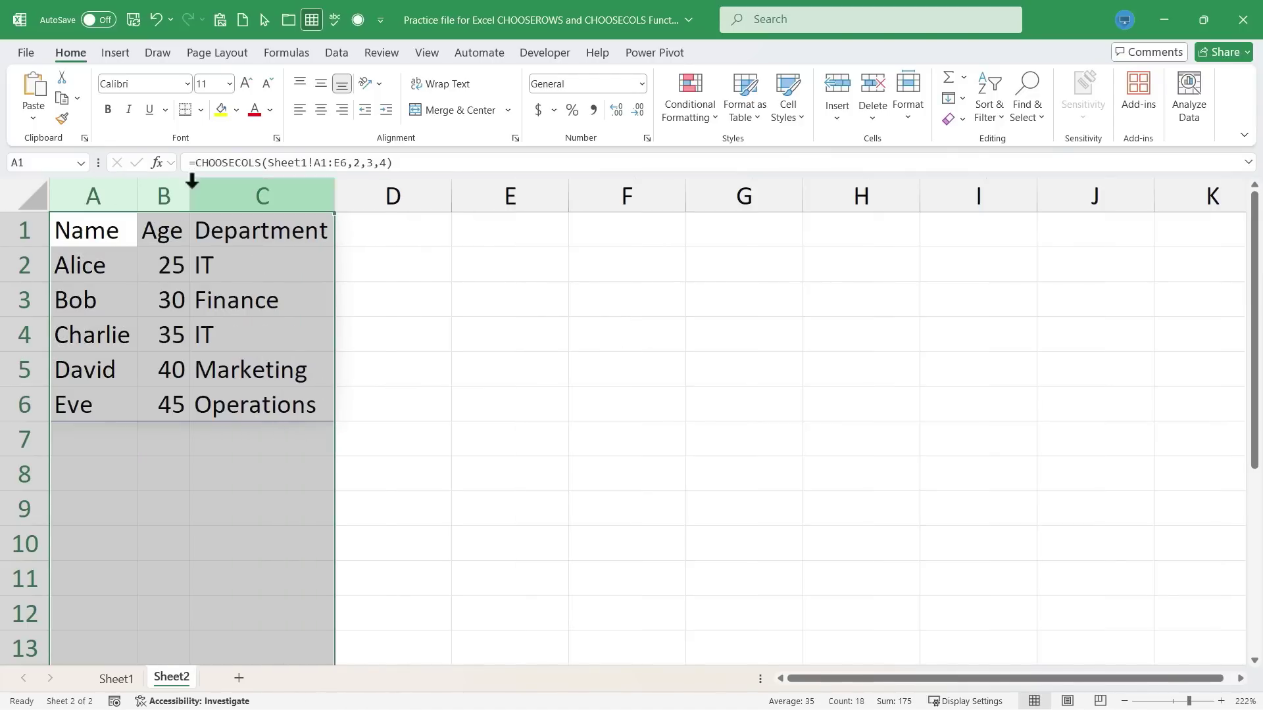
pyautogui.click(459, 451)
# Make the header row 1 bold.
pyautogui.click(26, 230)
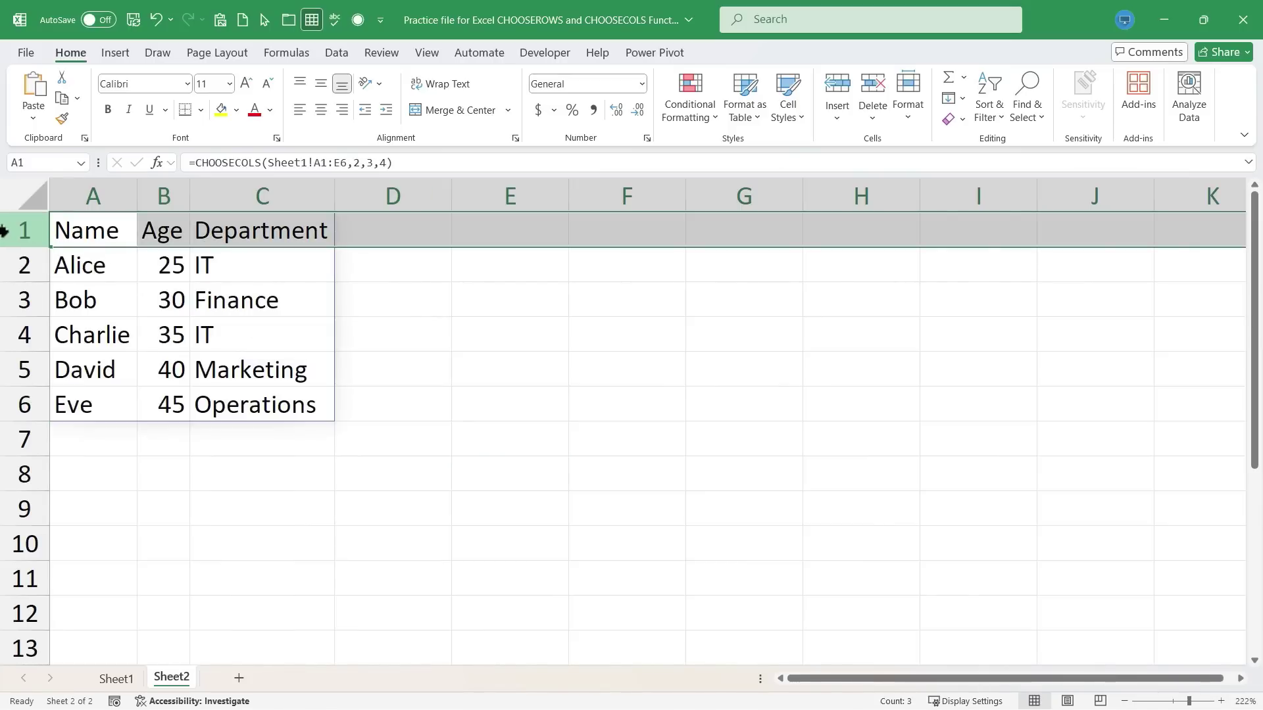
pyautogui.click(109, 108)
pyautogui.click(516, 387)
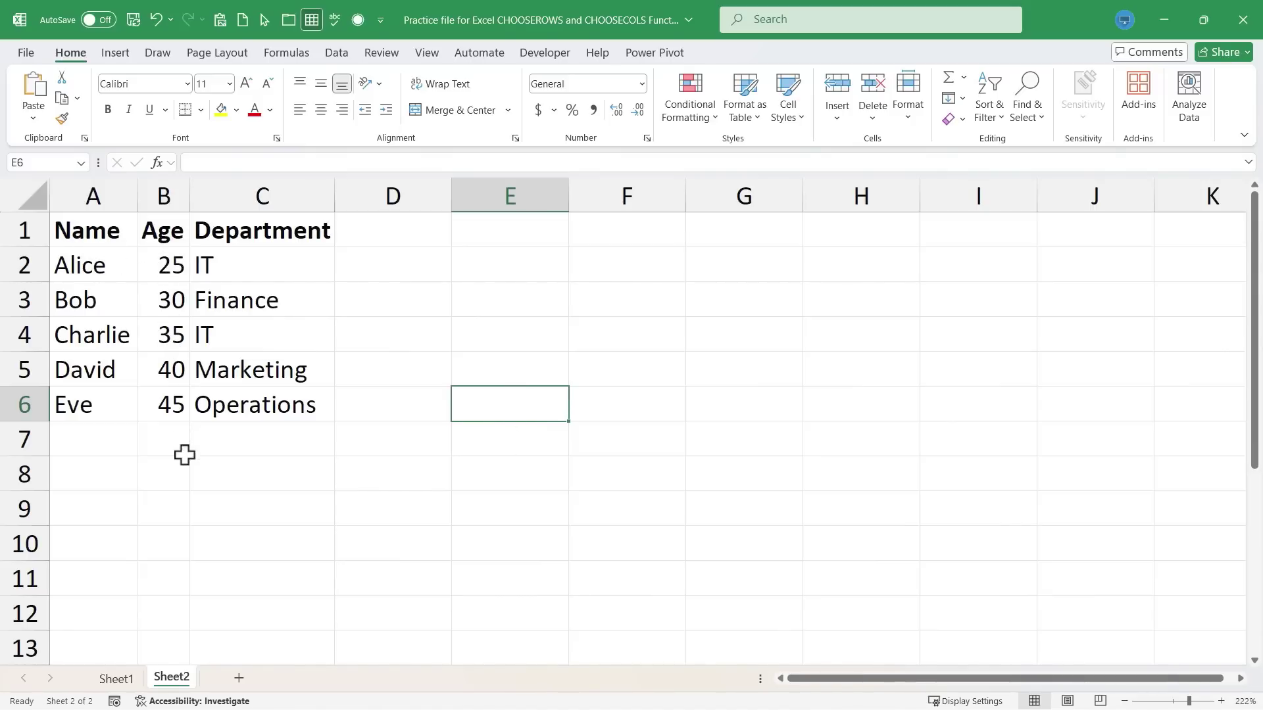
# Set the ages in Sheet1 C2:C6 to 26, 31, 36, 41 and 46.
pyautogui.click(117, 679)
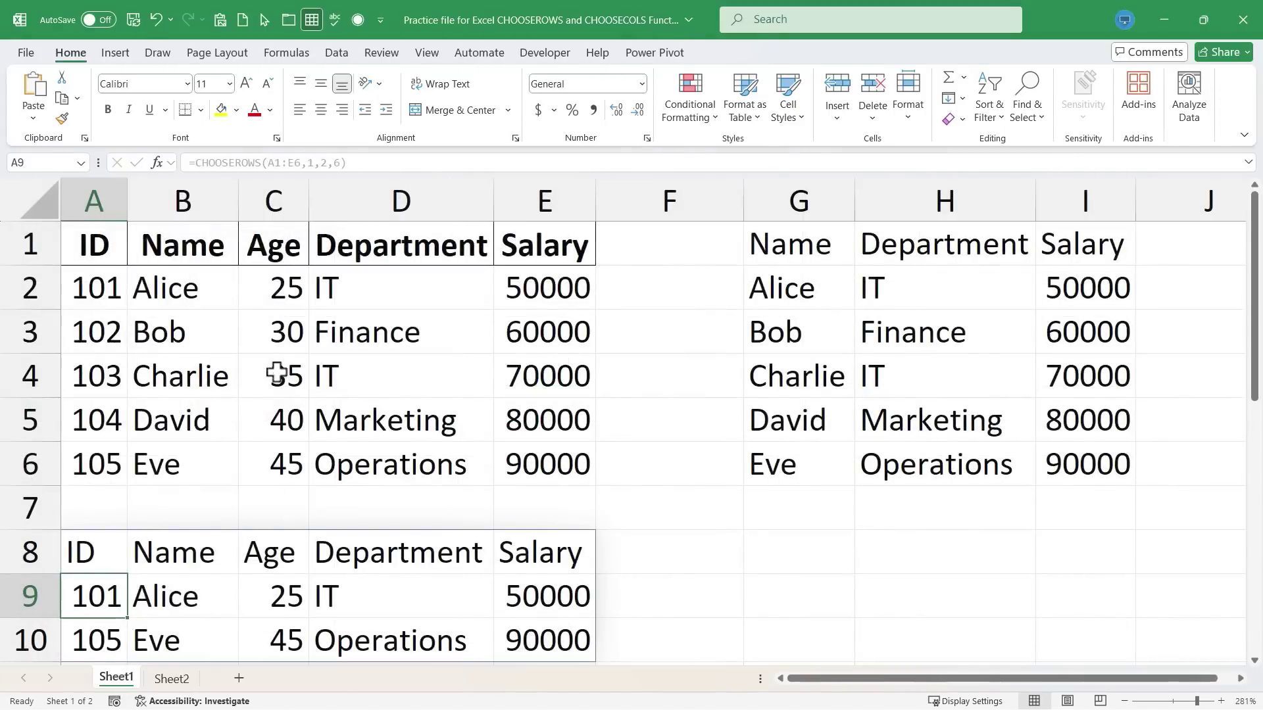
pyautogui.click(295, 295)
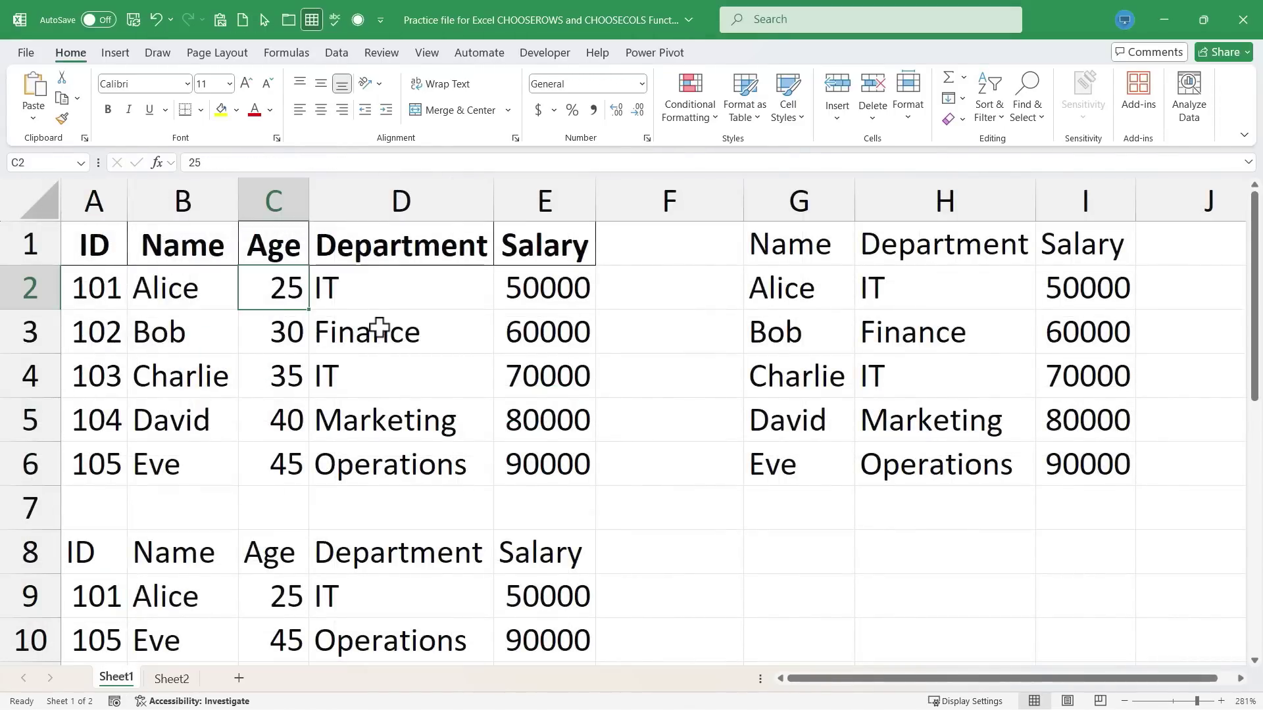
pyautogui.write('26')
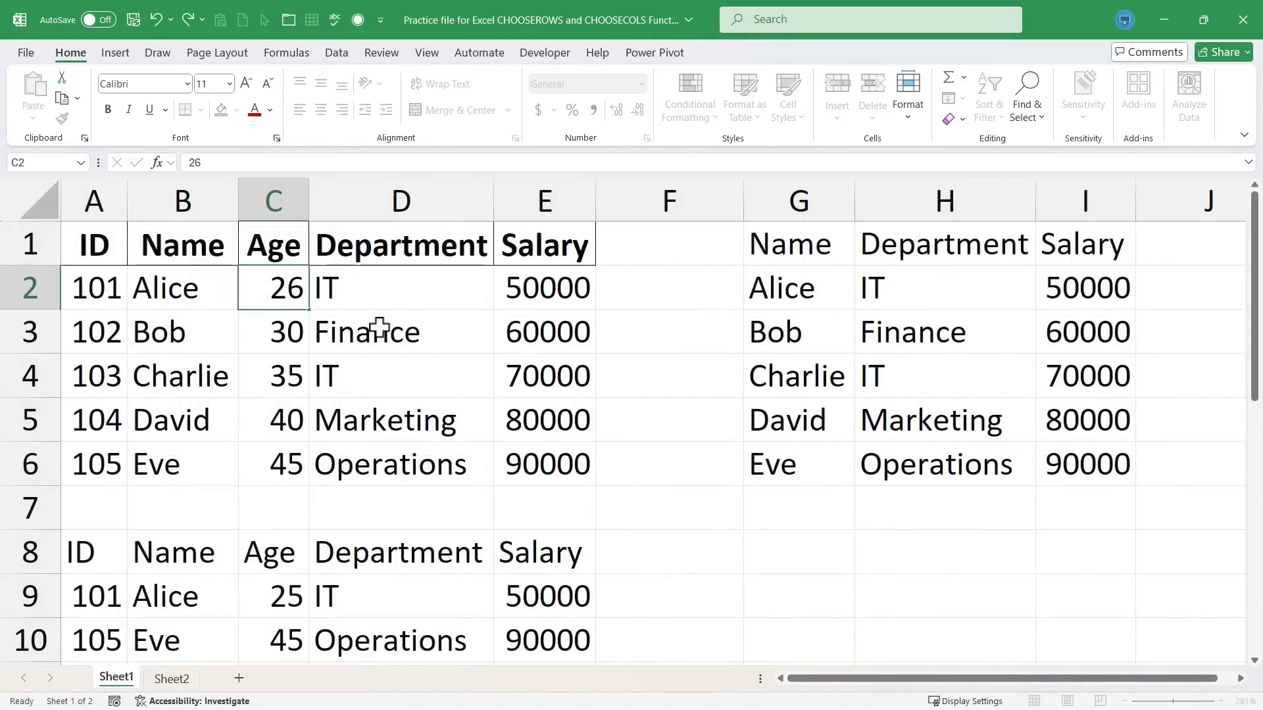
pyautogui.press('Return')
pyautogui.write('31')
pyautogui.press('Return')
pyautogui.write('36')
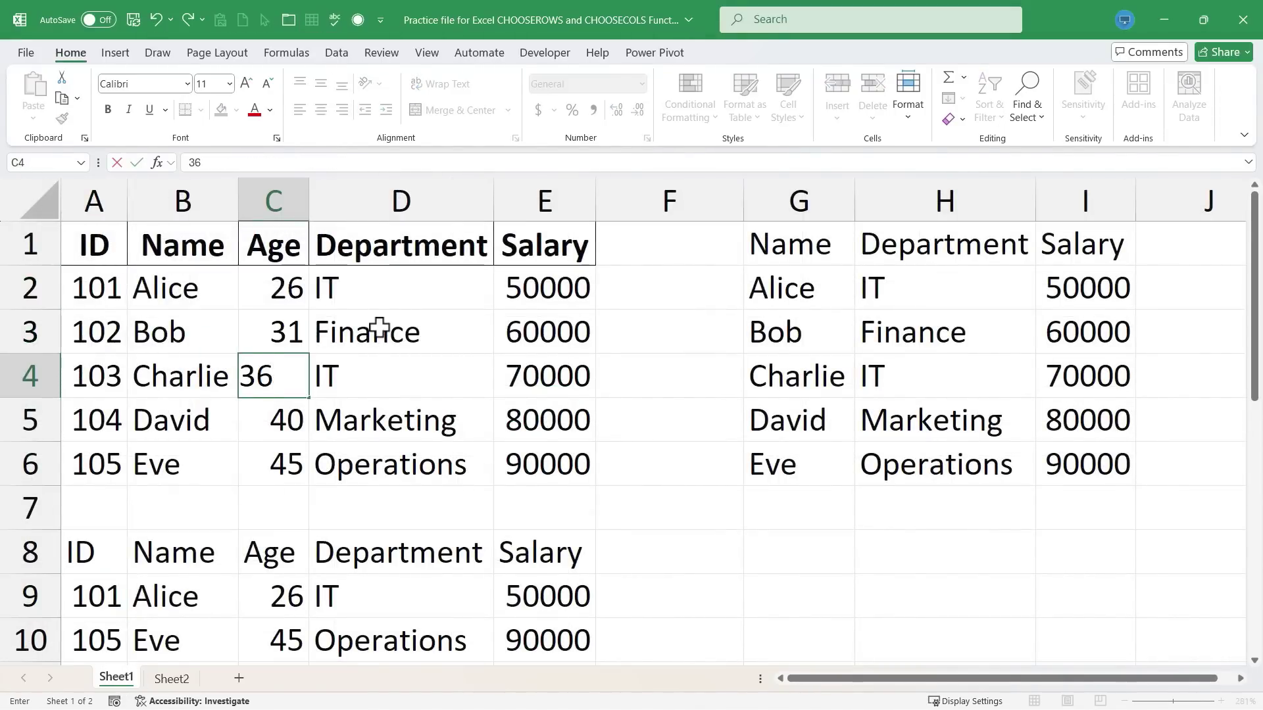
pyautogui.press('Return')
pyautogui.write('41')
pyautogui.press('Return')
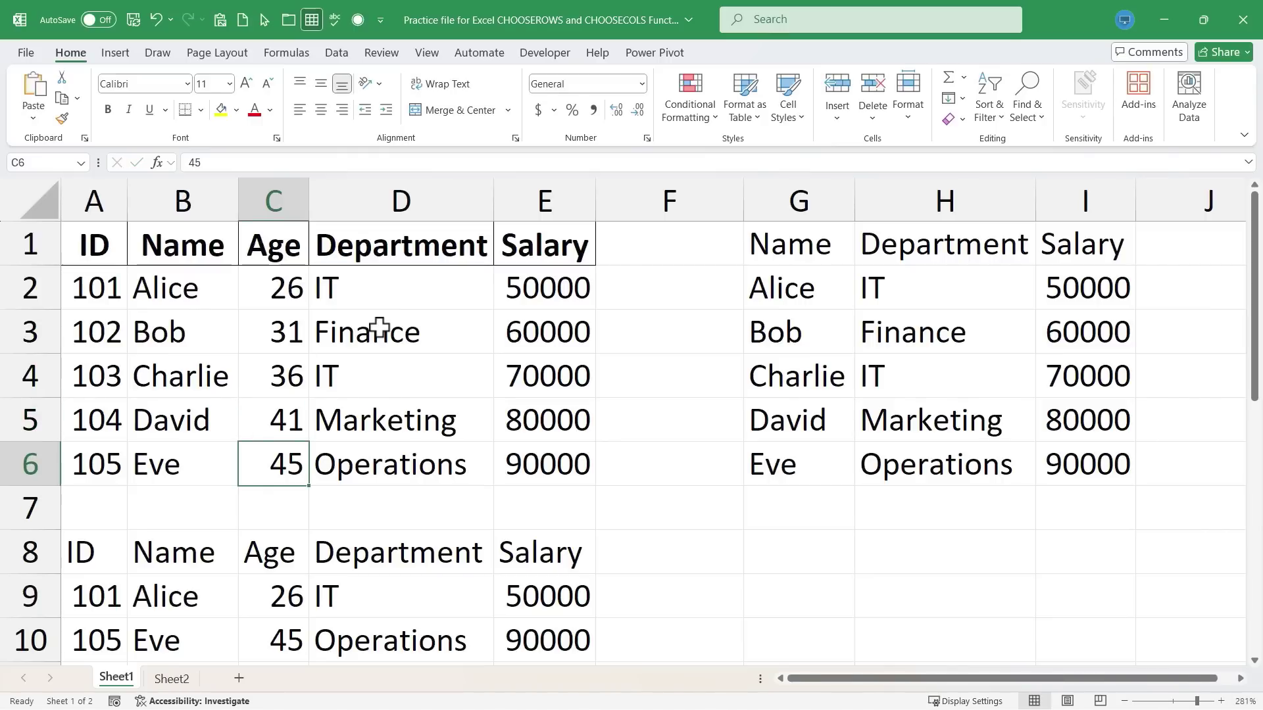
pyautogui.write('46')
pyautogui.press('Return')
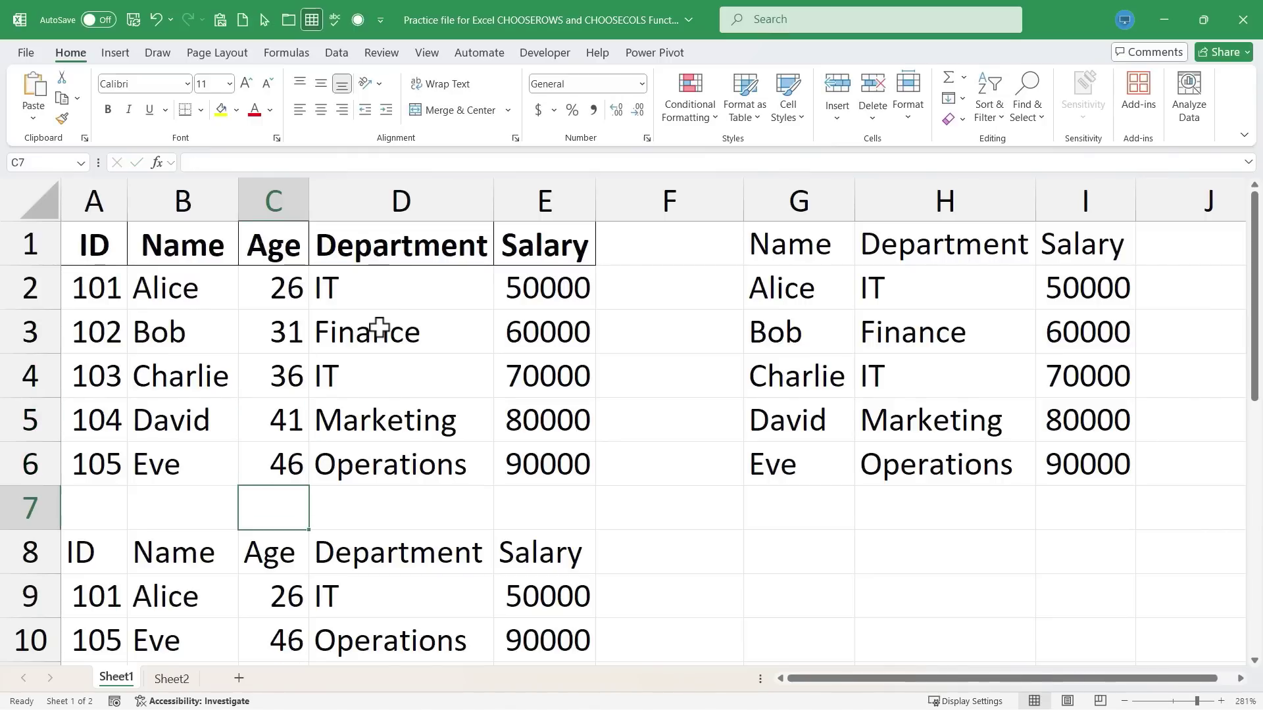
# Return to Sheet2, where the CHOOSECOLS result shows the updated ages.
pyautogui.scroll(-3, 339, 502)
pyautogui.scroll(3, 235, 295)
pyautogui.click(172, 678)
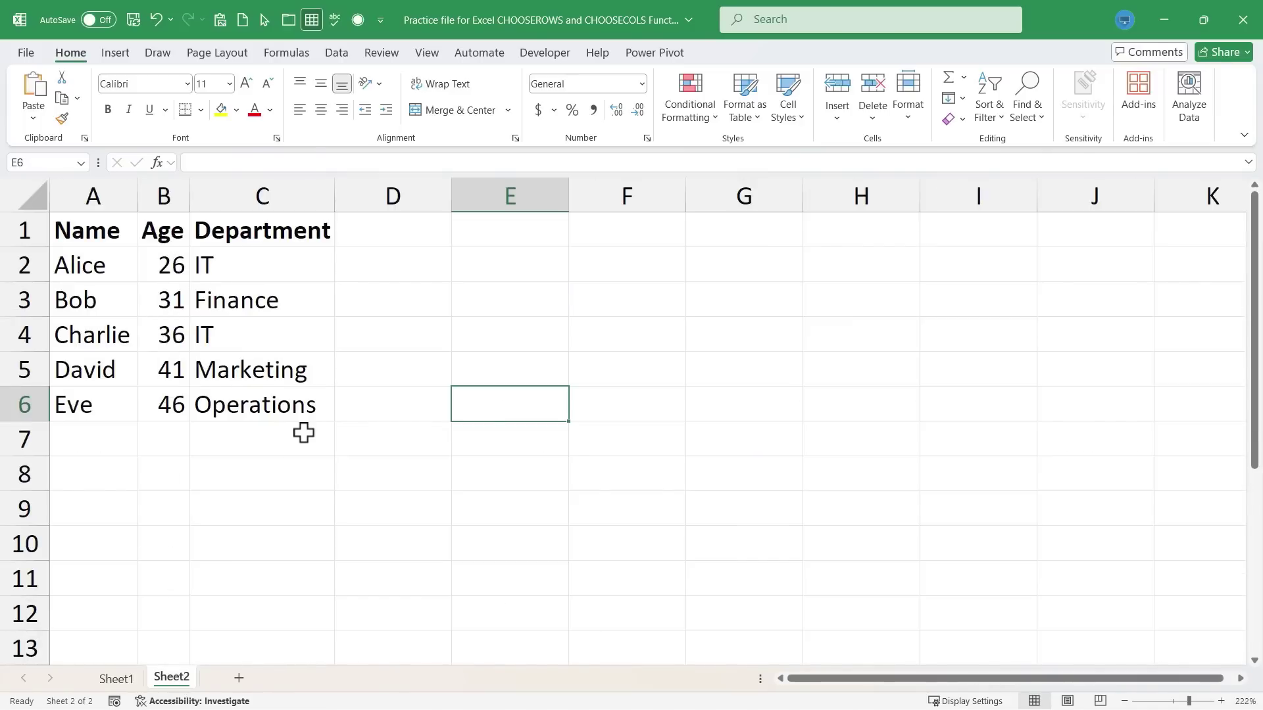
# Enter =CHOOSEROWS(Sheet1!A1:E6,1,2,4) in Sheet2 A8, fixing the sheet reference to Sheet1.
pyautogui.click(104, 444)
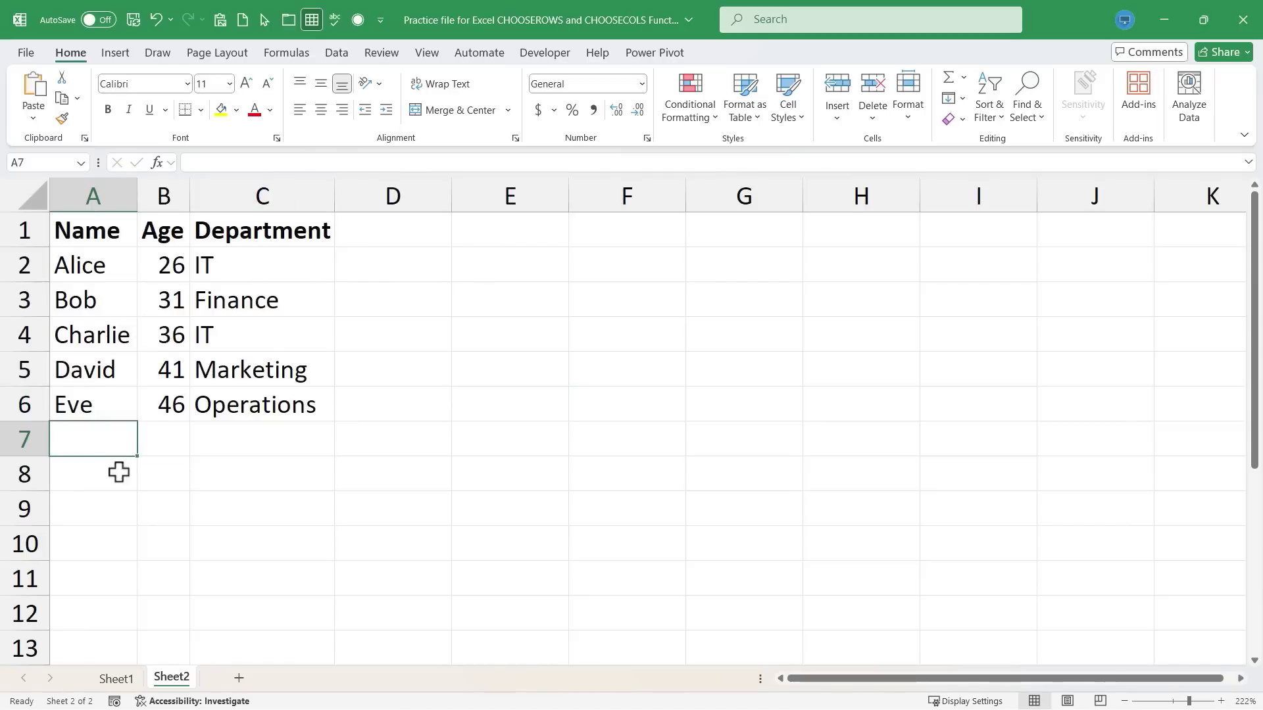
pyautogui.click(92, 489)
pyautogui.write('=')
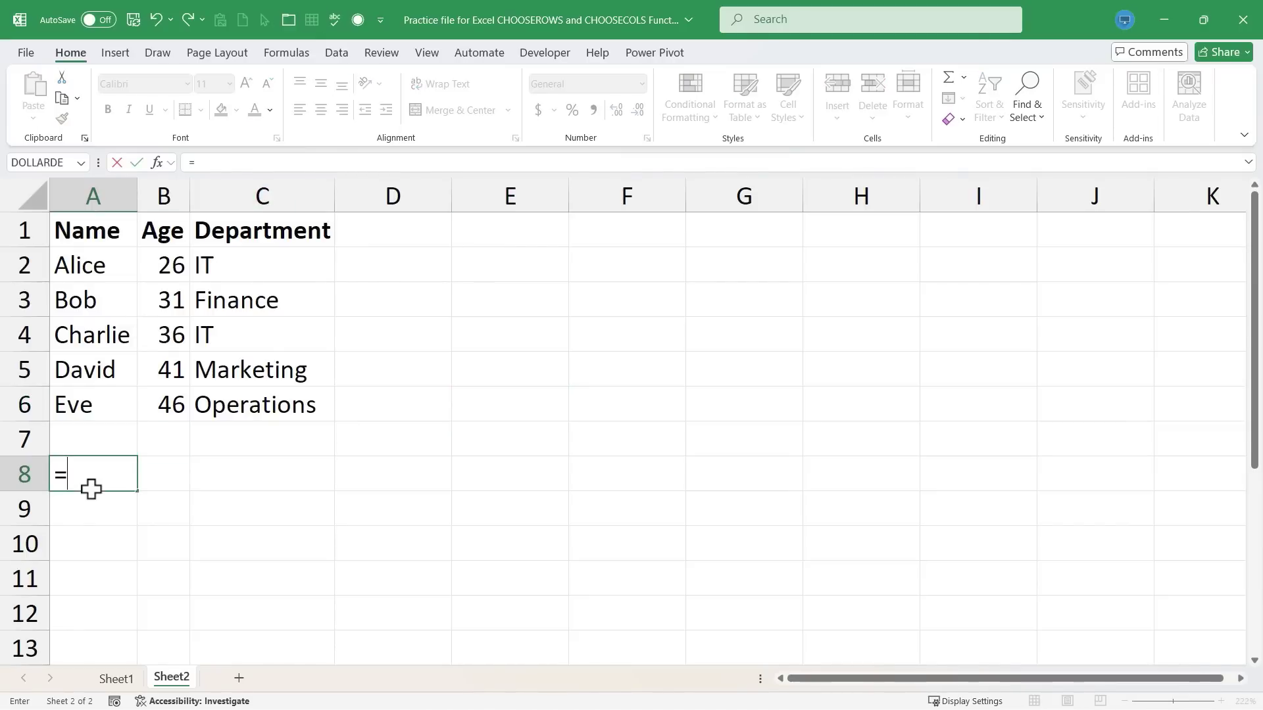
pyautogui.write('chooserows(')
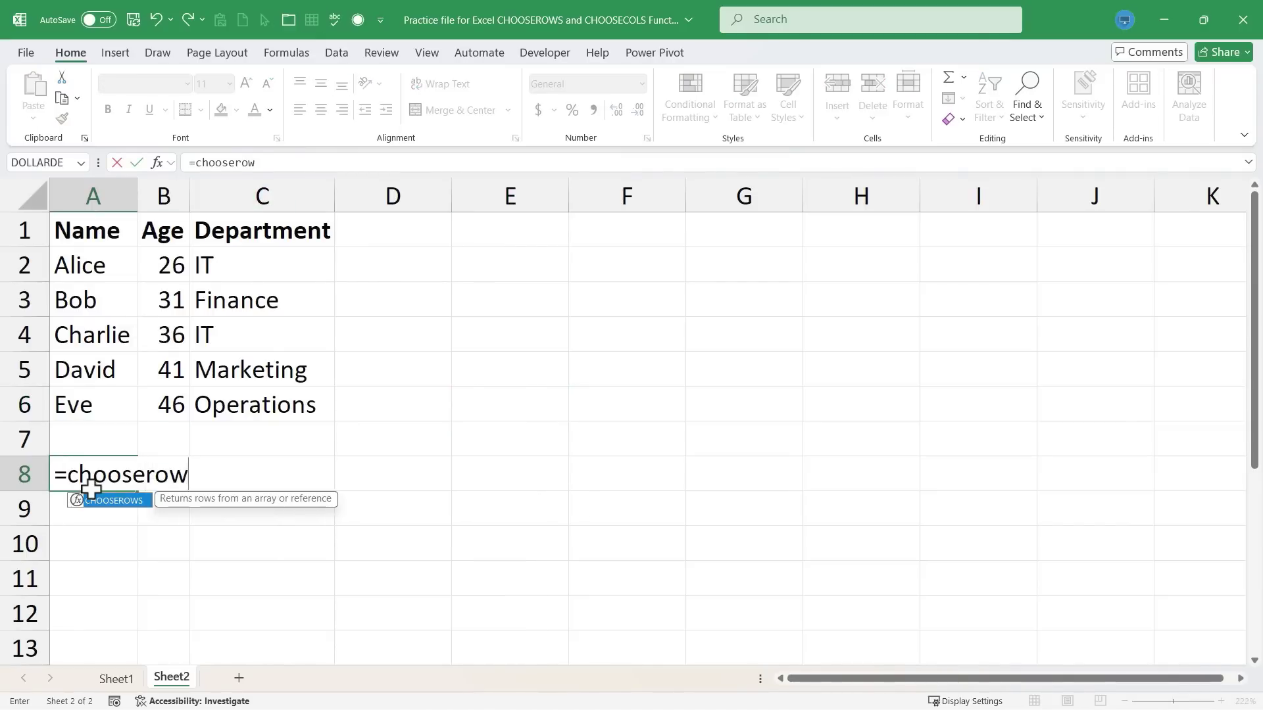
pyautogui.click(123, 680)
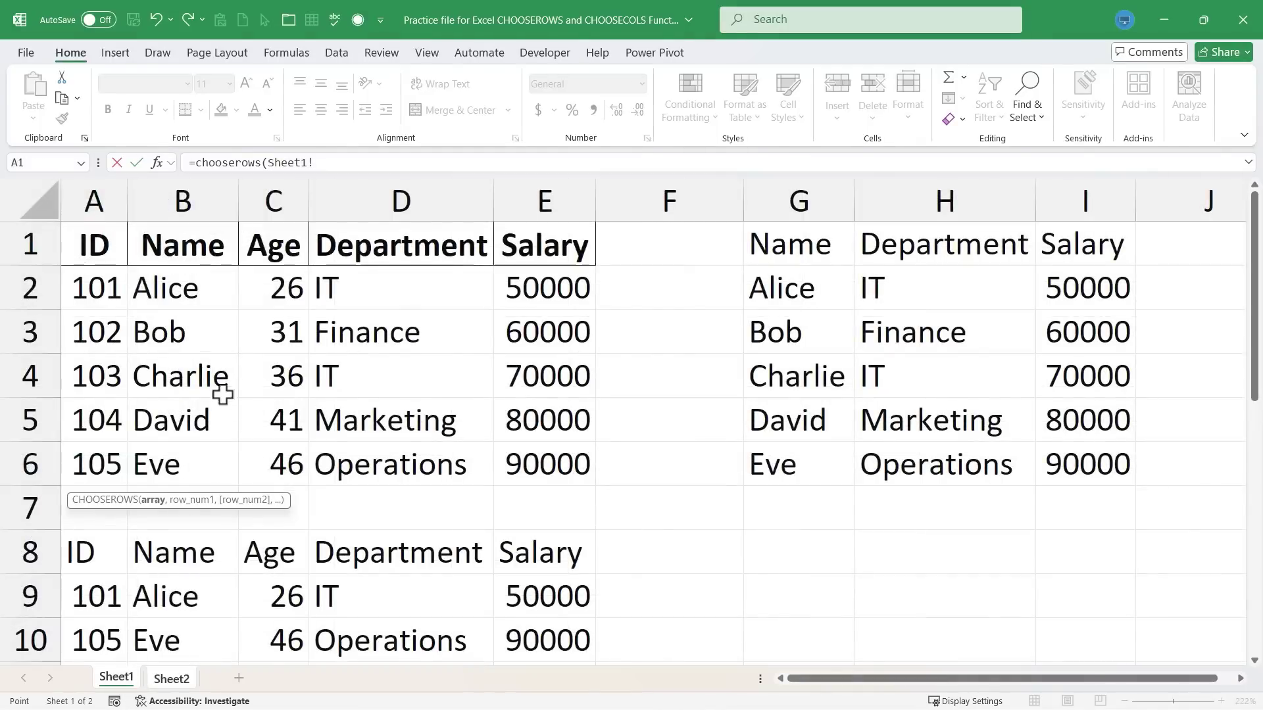
pyautogui.moveTo(91, 245); pyautogui.dragTo(550, 467)
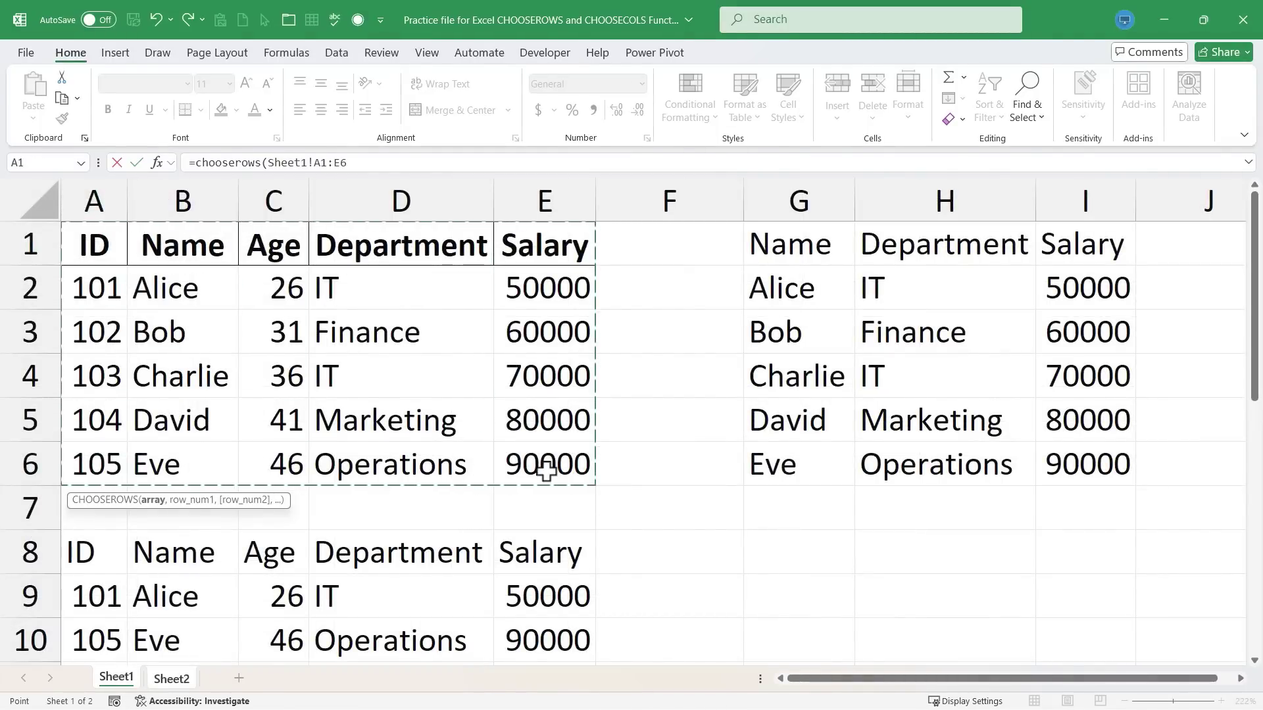
pyautogui.click(169, 679)
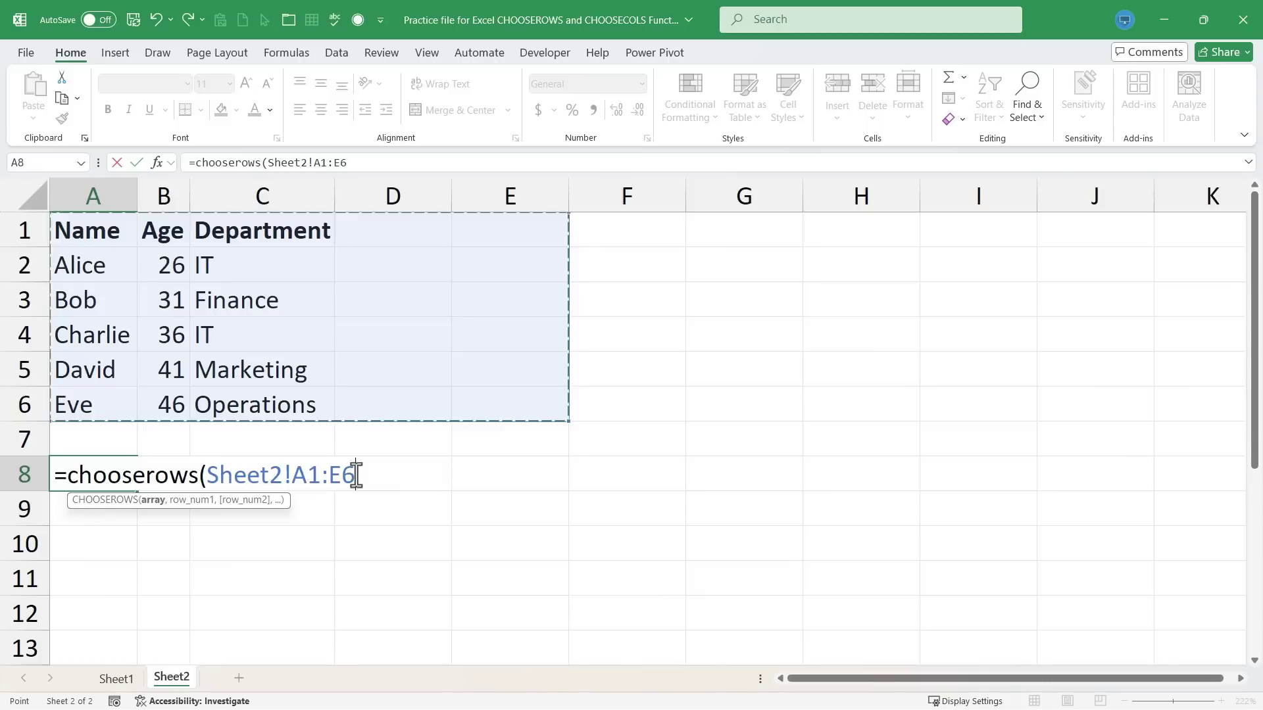
pyautogui.moveTo(271, 475); pyautogui.dragTo(284, 475)
pyautogui.write('1:E6')
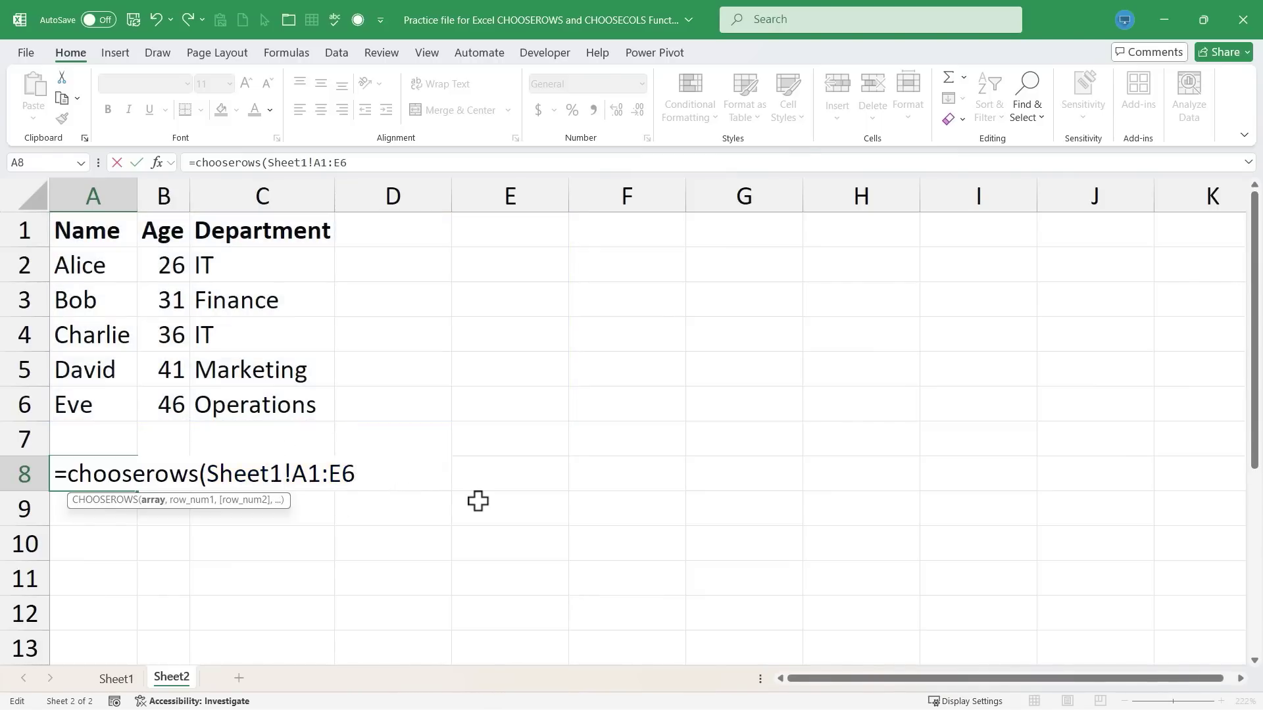
pyautogui.write(',')
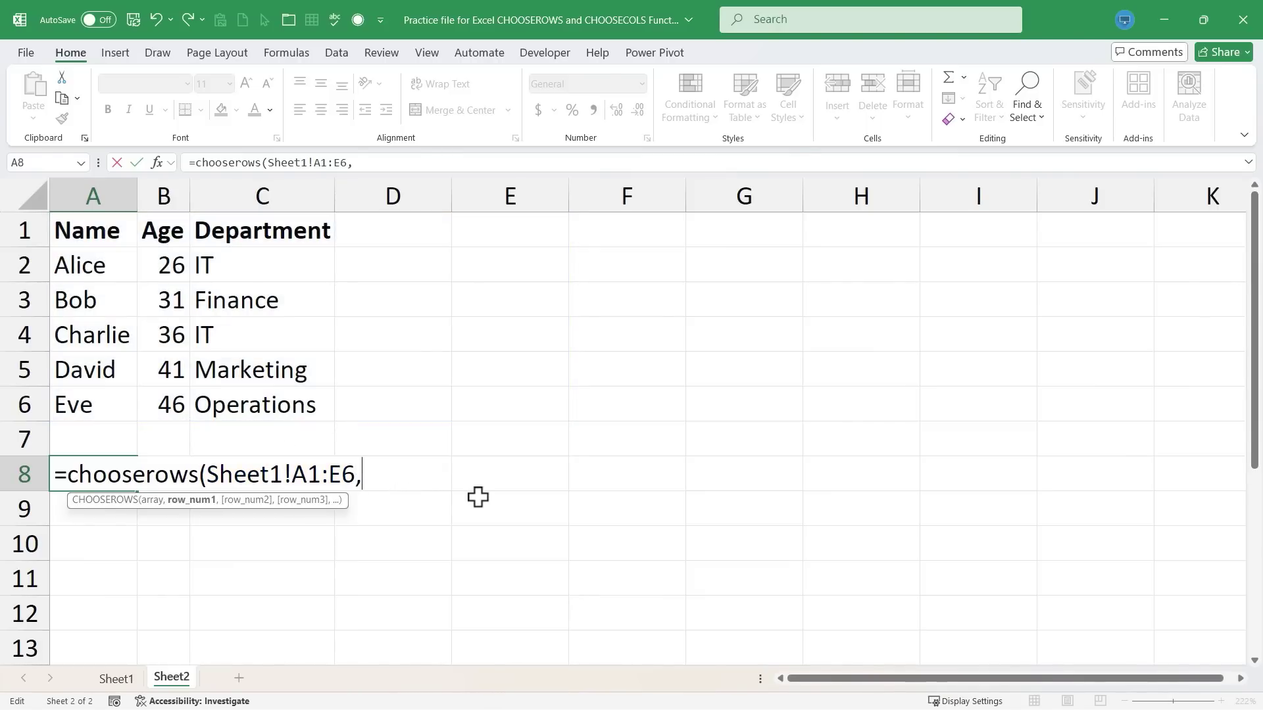
pyautogui.write('1,2,')
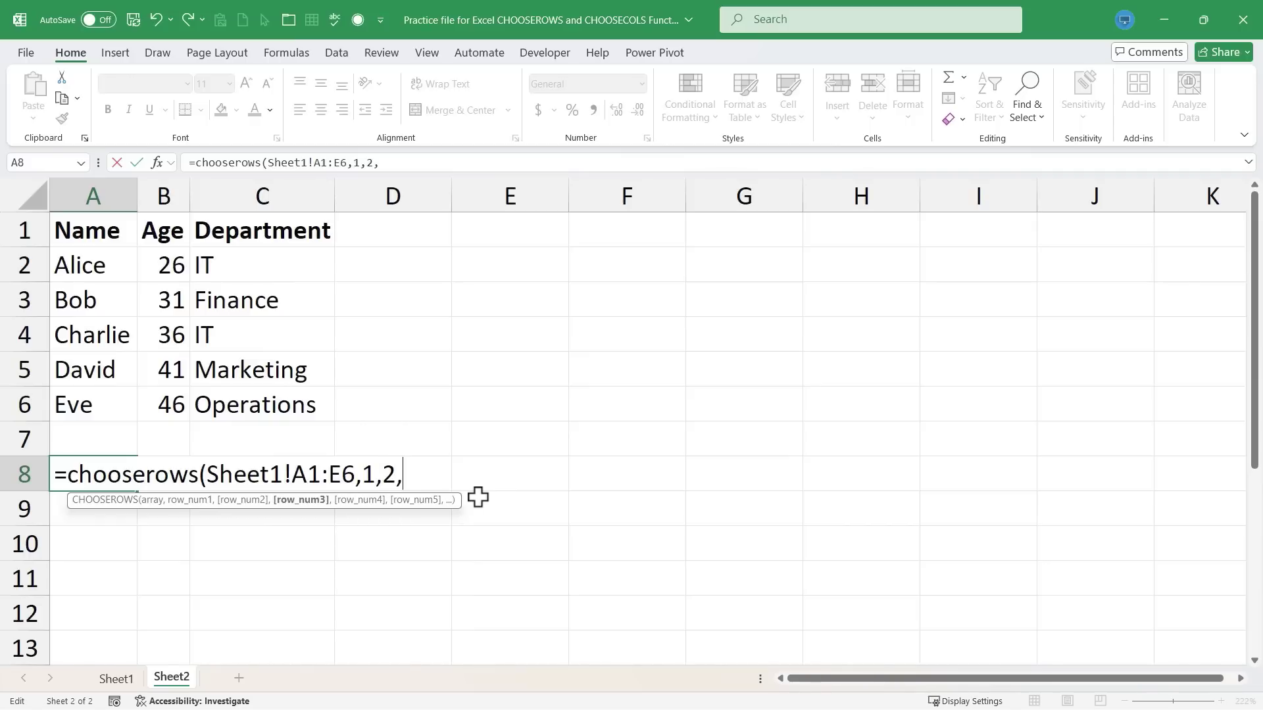
pyautogui.write('4)')
pyautogui.press('Return')
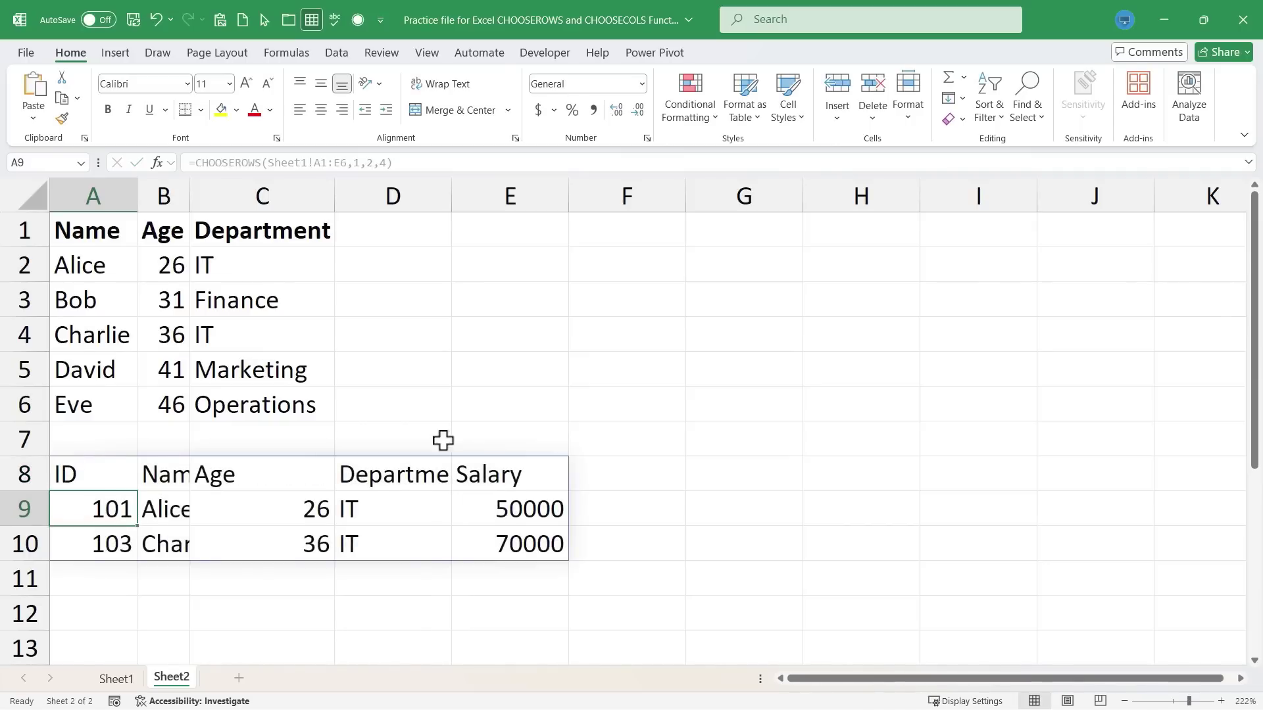
# AutoFit column B and insert three blank rows so the CHOOSEROWS result starts at row 11.
pyautogui.moveTo(190, 198); pyautogui.dragTo(190, 199)
pyautogui.doubleClick(190, 199)
pyautogui.rightClick(24, 439)
pyautogui.click(91, 267)
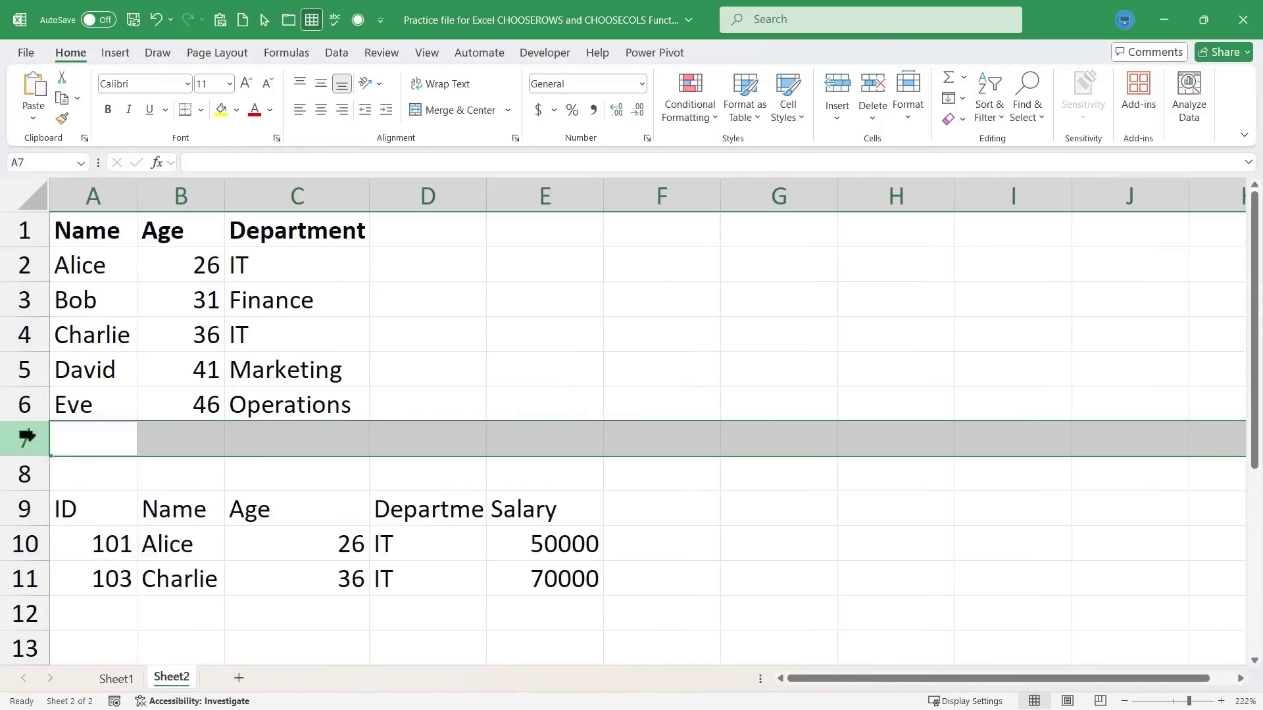
pyautogui.click(24, 474)
pyautogui.press('F4')
pyautogui.rightClick(23, 475)
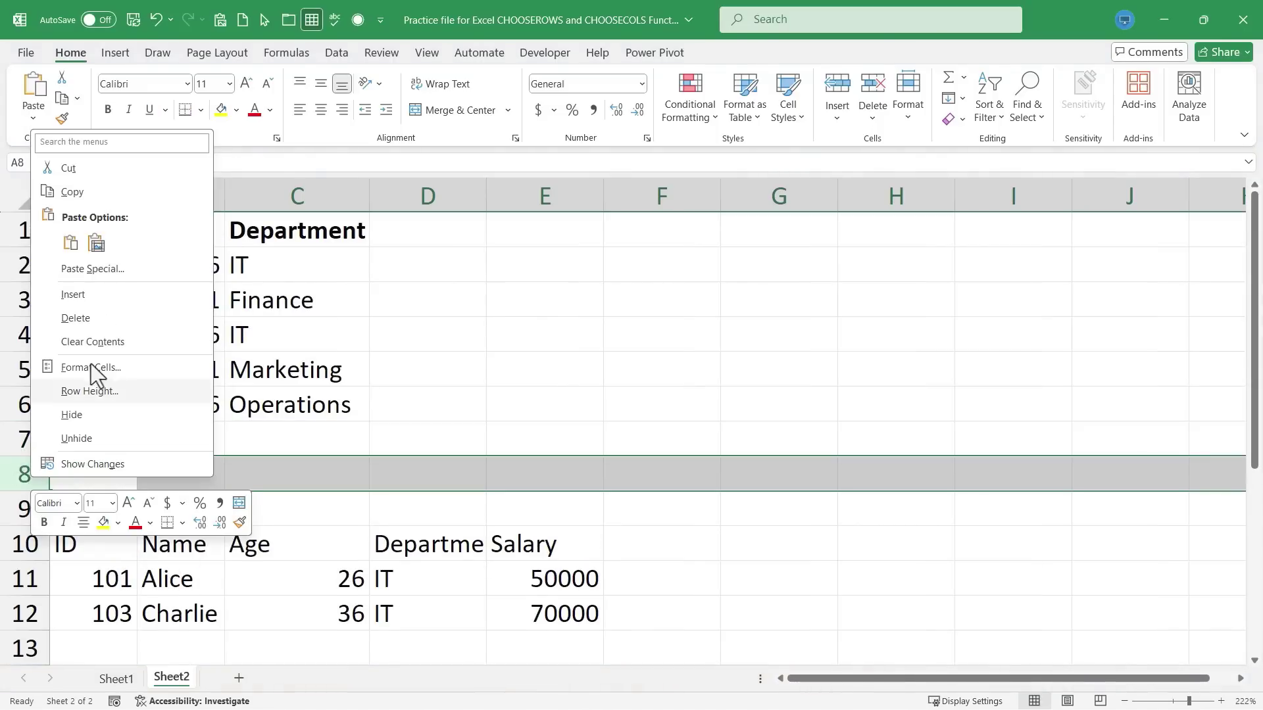
pyautogui.click(101, 303)
# Check both spill ranges, select the ages B2:B6 and the departments, then pick cell A8.
pyautogui.click(92, 232)
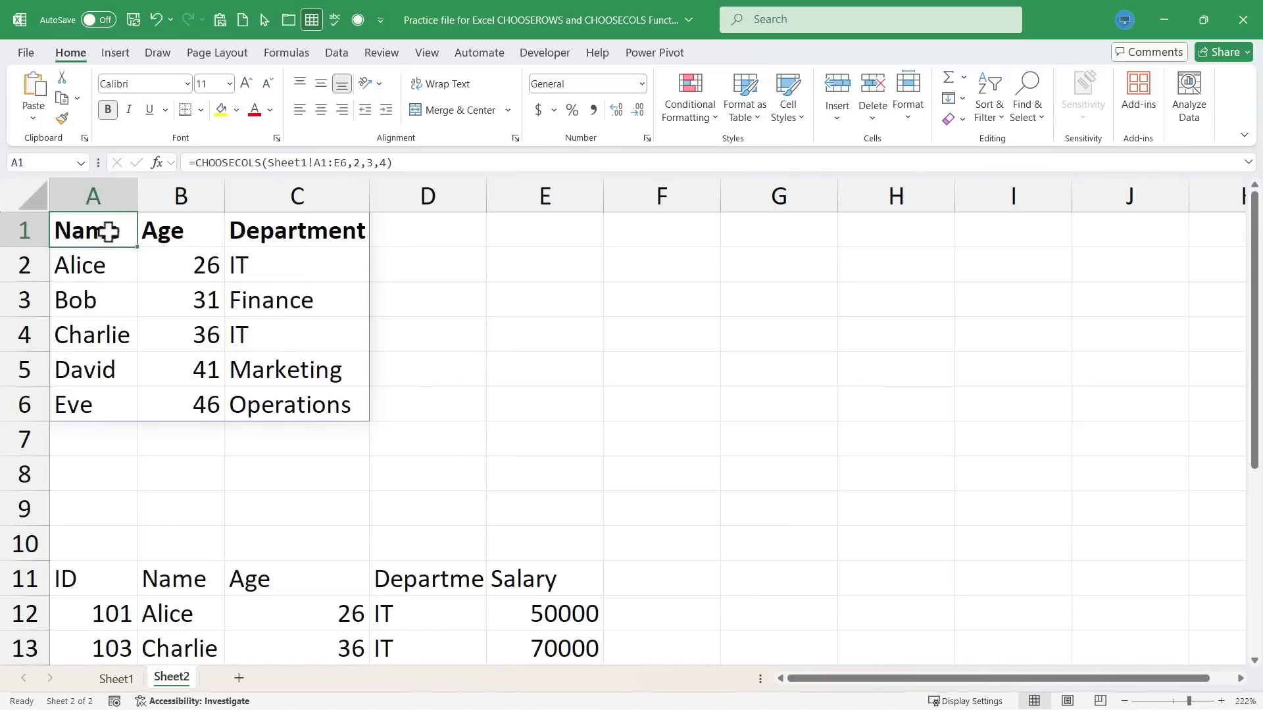
pyautogui.click(84, 573)
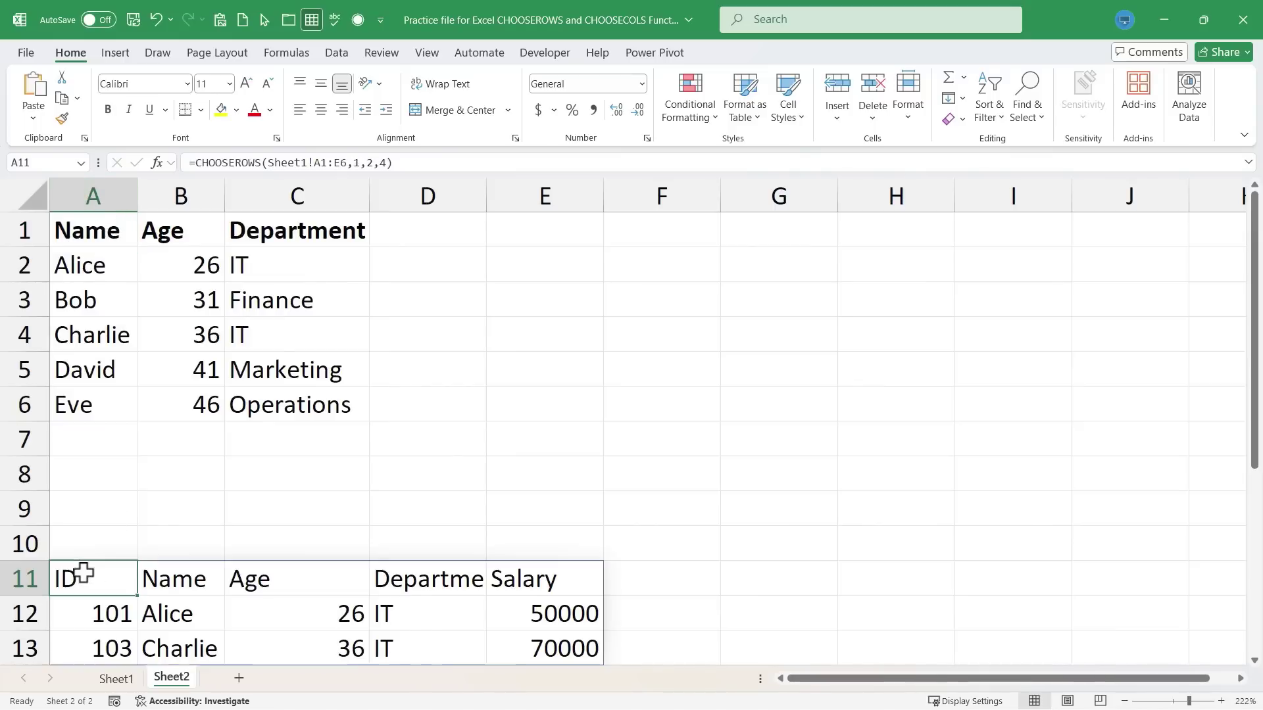
pyautogui.click(186, 311)
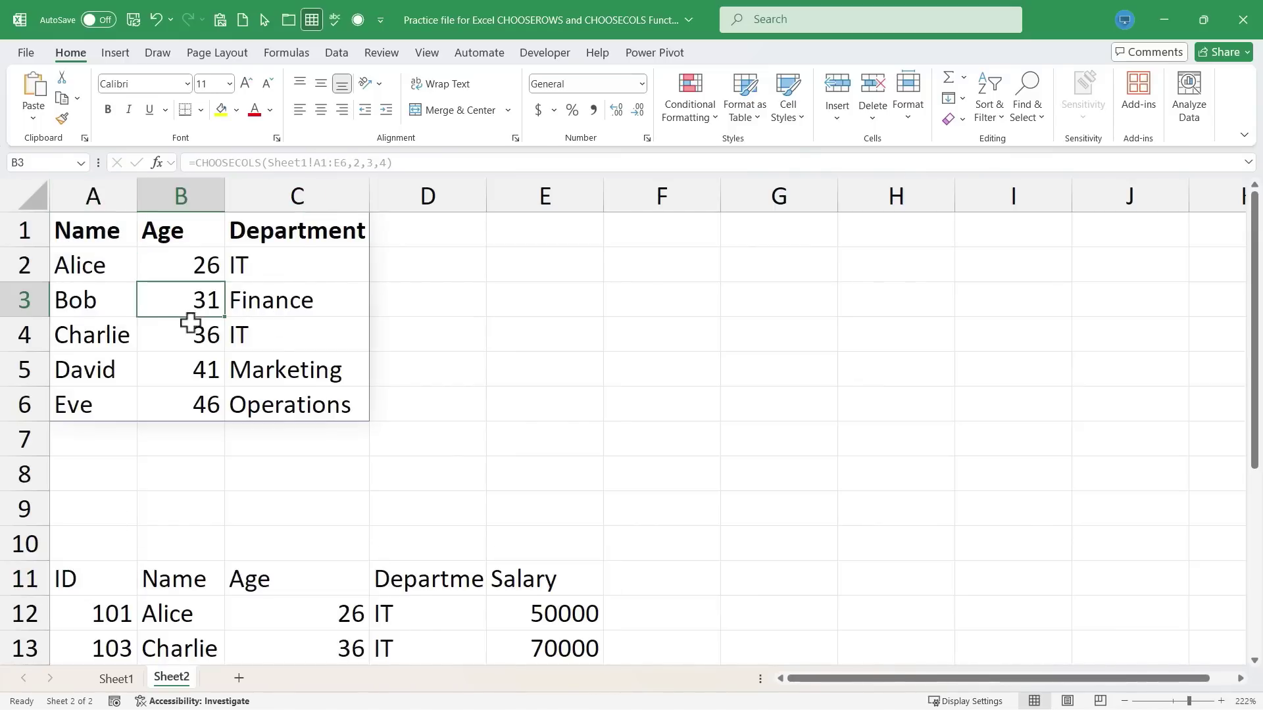
pyautogui.click(254, 300)
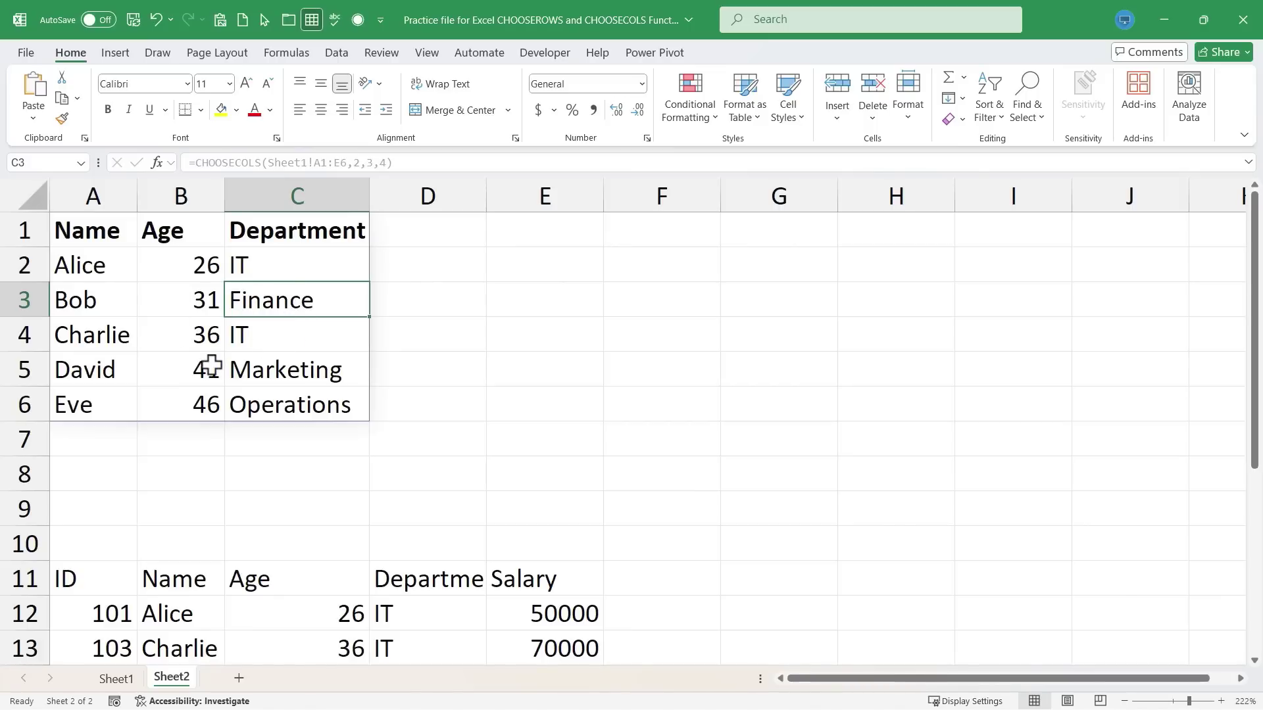
pyautogui.click(446, 369)
pyautogui.moveTo(195, 266); pyautogui.dragTo(198, 403)
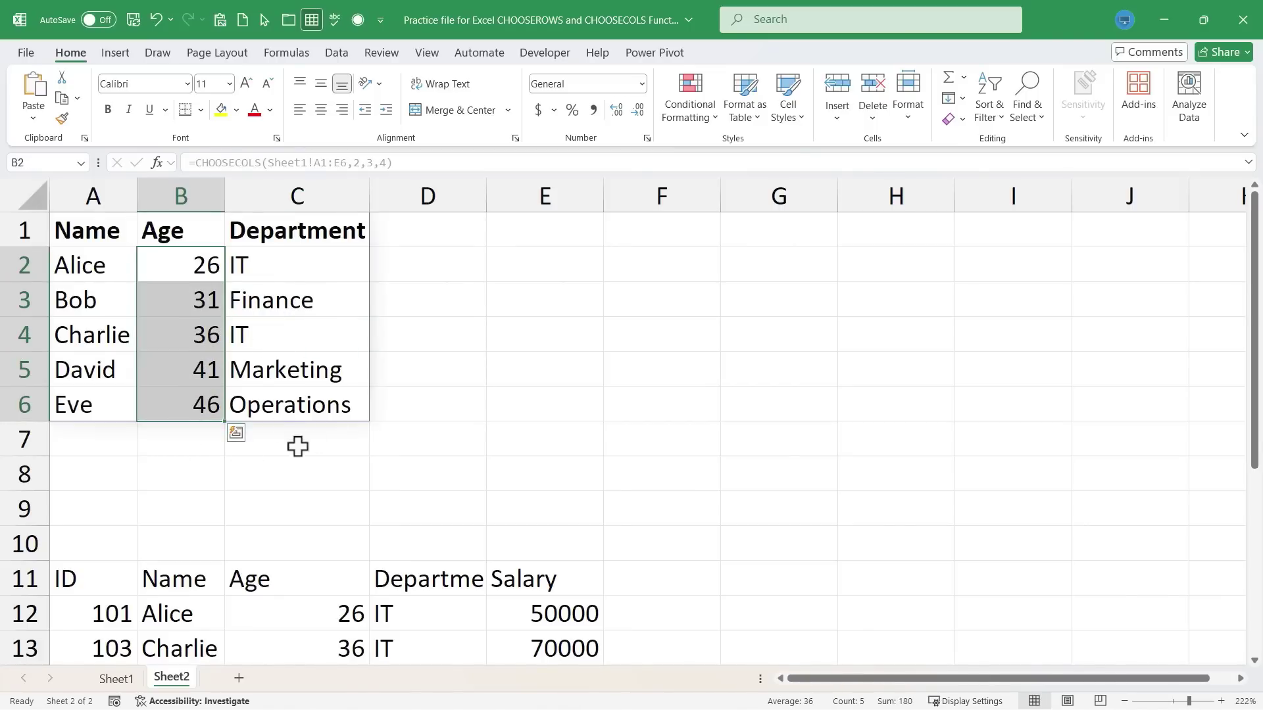
pyautogui.moveTo(296, 265); pyautogui.dragTo(254, 428)
pyautogui.click(169, 471)
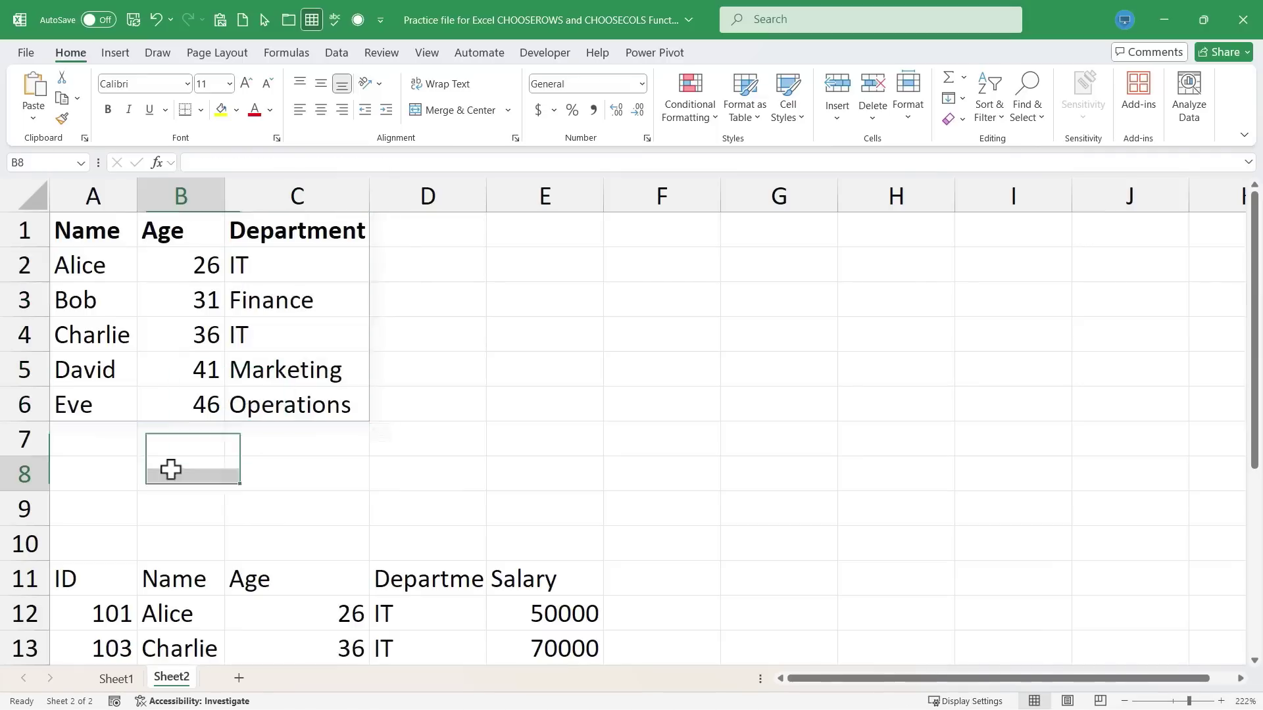
pyautogui.click(99, 460)
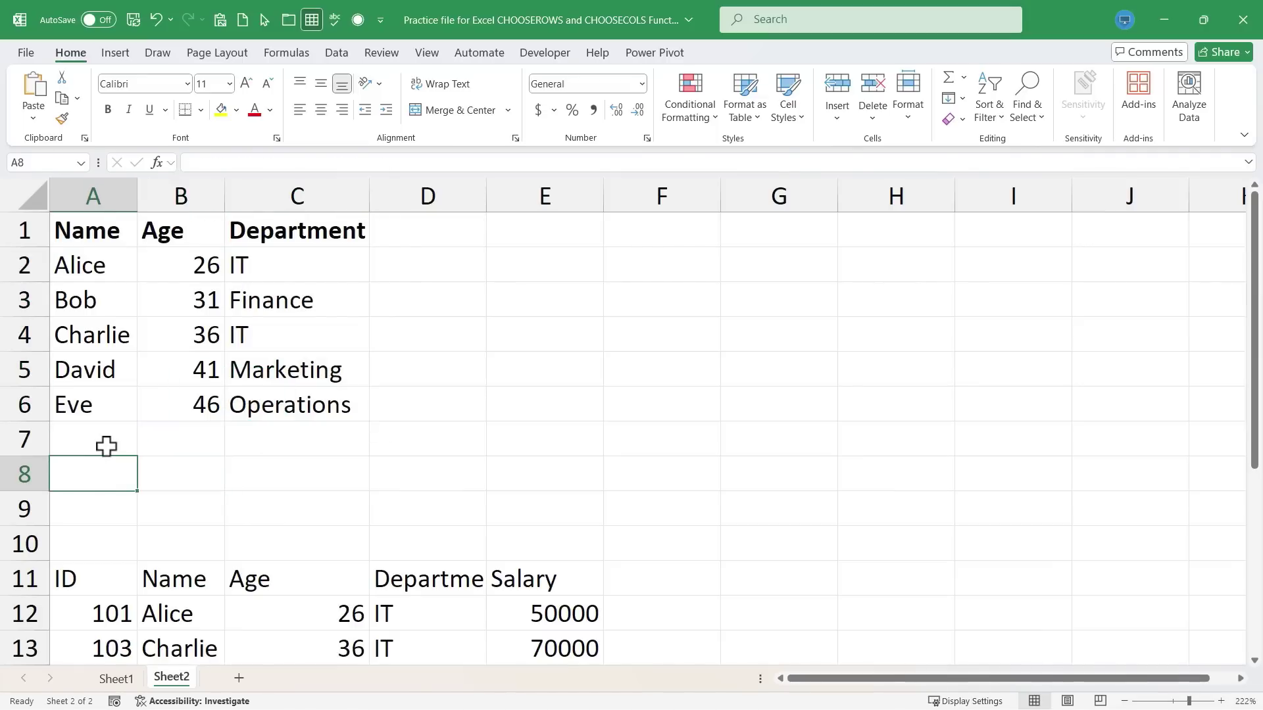
# Label A7 'AVERAGE' and autofit column A to fit the label.
pyautogui.click(95, 439)
pyautogui.write('AV')
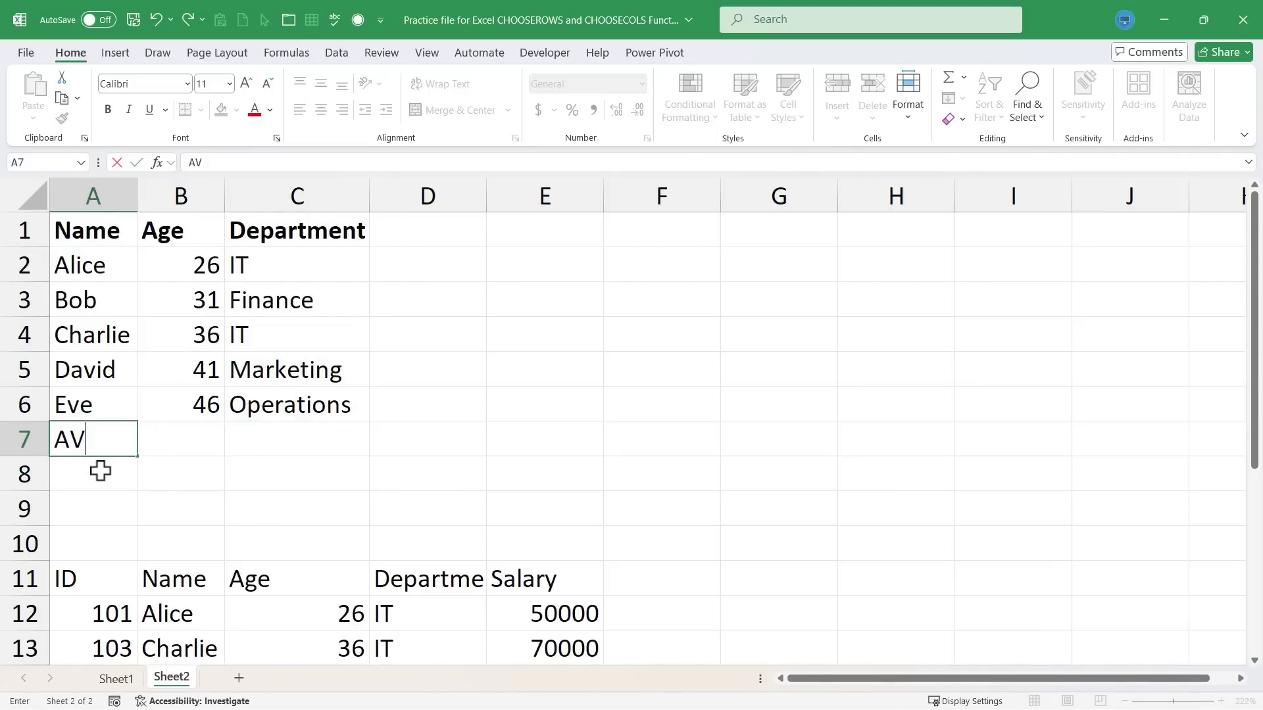
pyautogui.write('ERAGE')
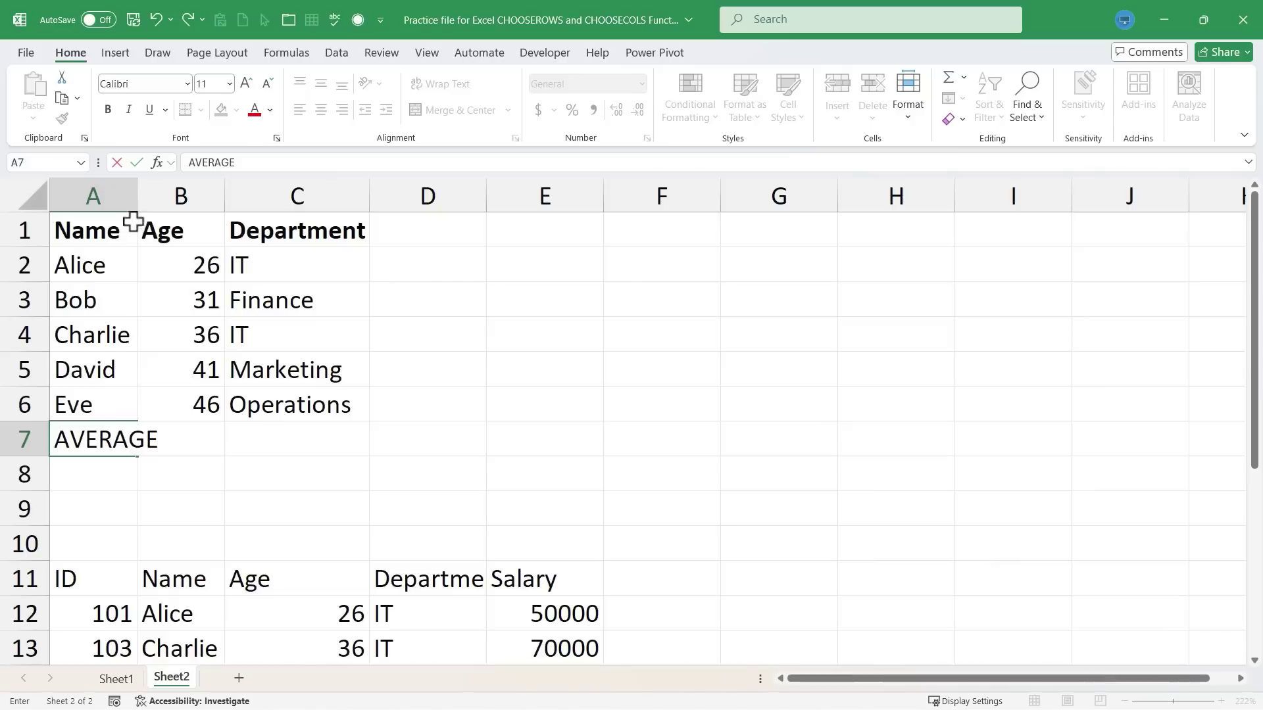
pyautogui.click(131, 196)
pyautogui.doubleClick(138, 196)
# Enter =AVERAGE(B2:B6) in B7 to calculate the average age of 36.
pyautogui.click(221, 442)
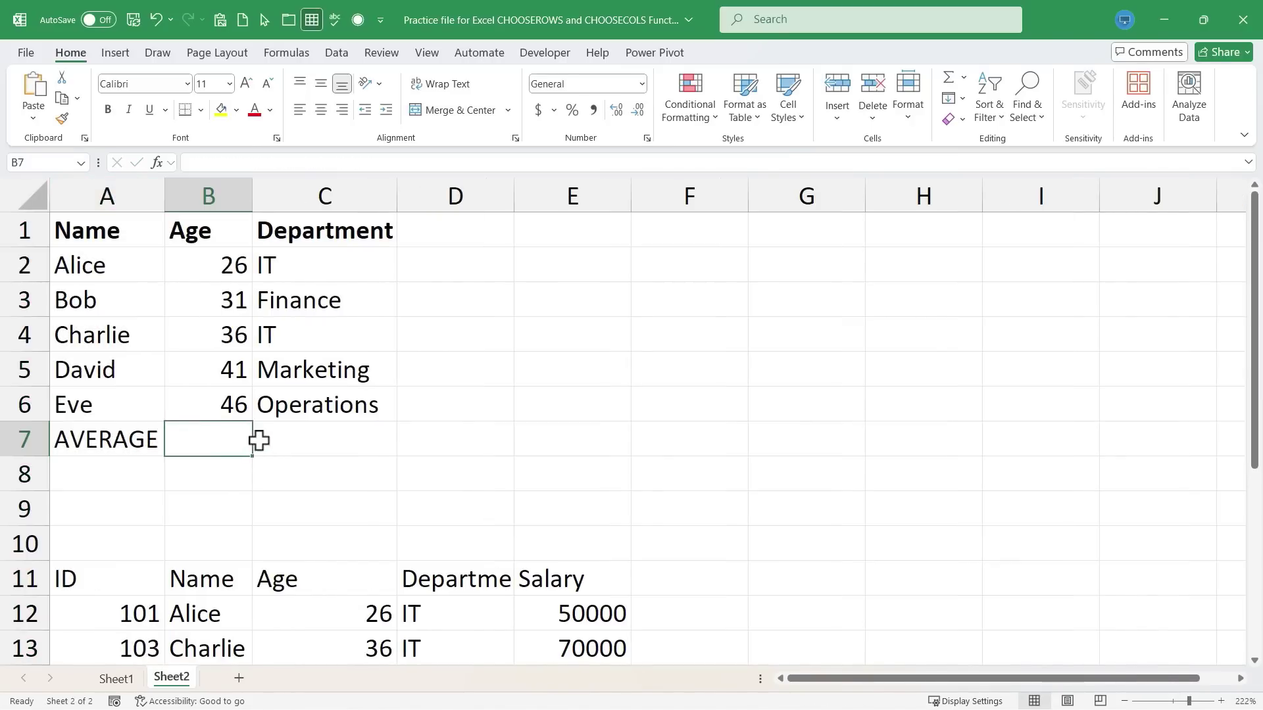
pyautogui.write('=average(')
pyautogui.moveTo(206, 263); pyautogui.dragTo(219, 408)
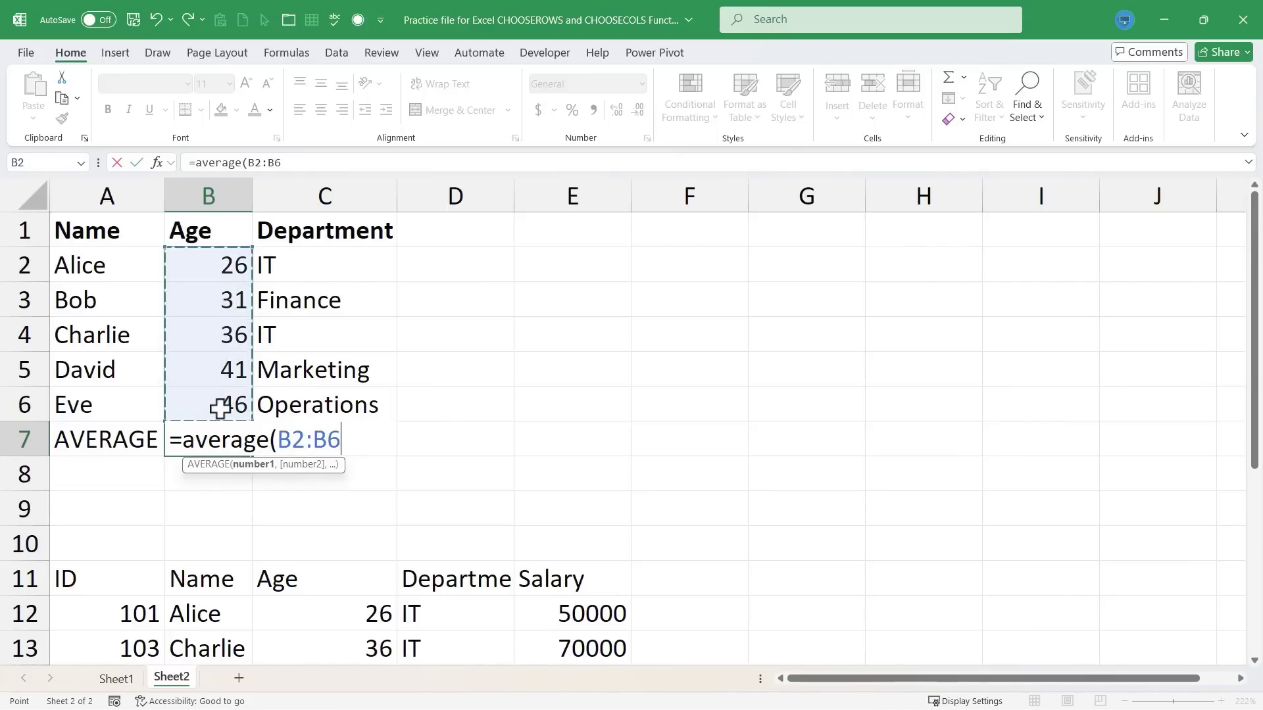
pyautogui.write(')')
pyautogui.press('Return')
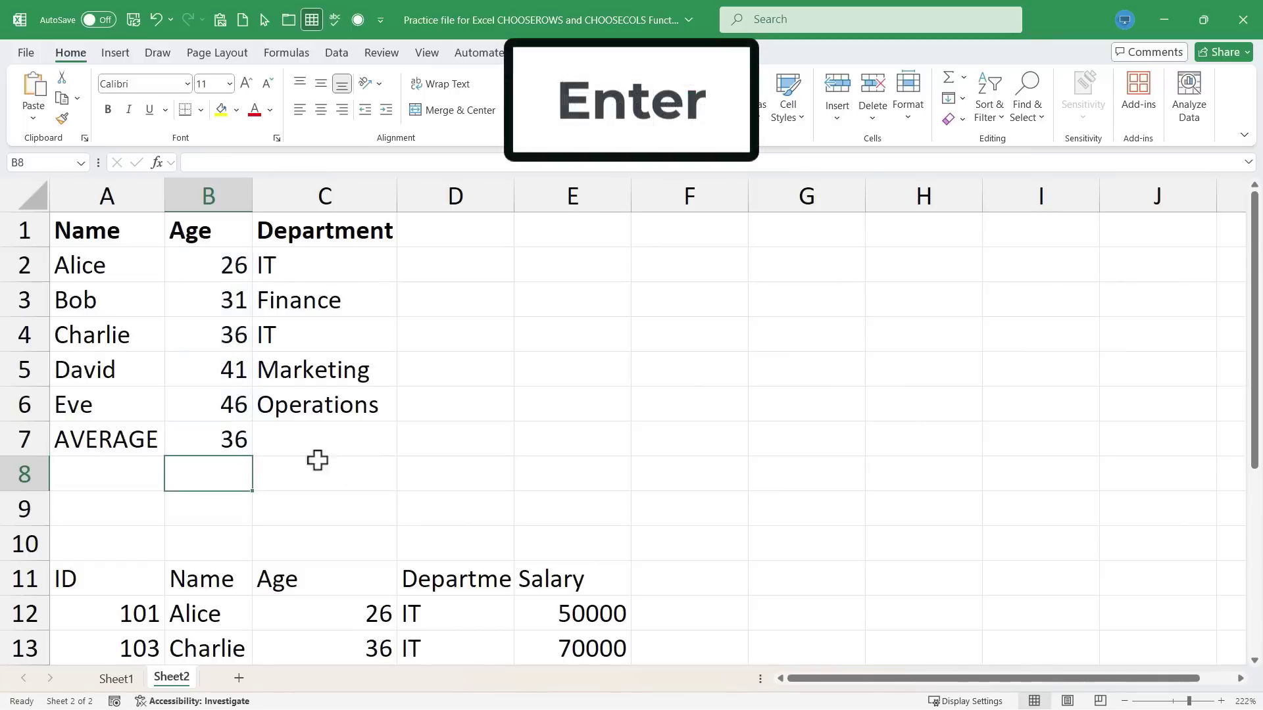
# Review the B7 average formula, the A1 CHOOSECOLS formula and the ages B2:B6.
pyautogui.click(221, 437)
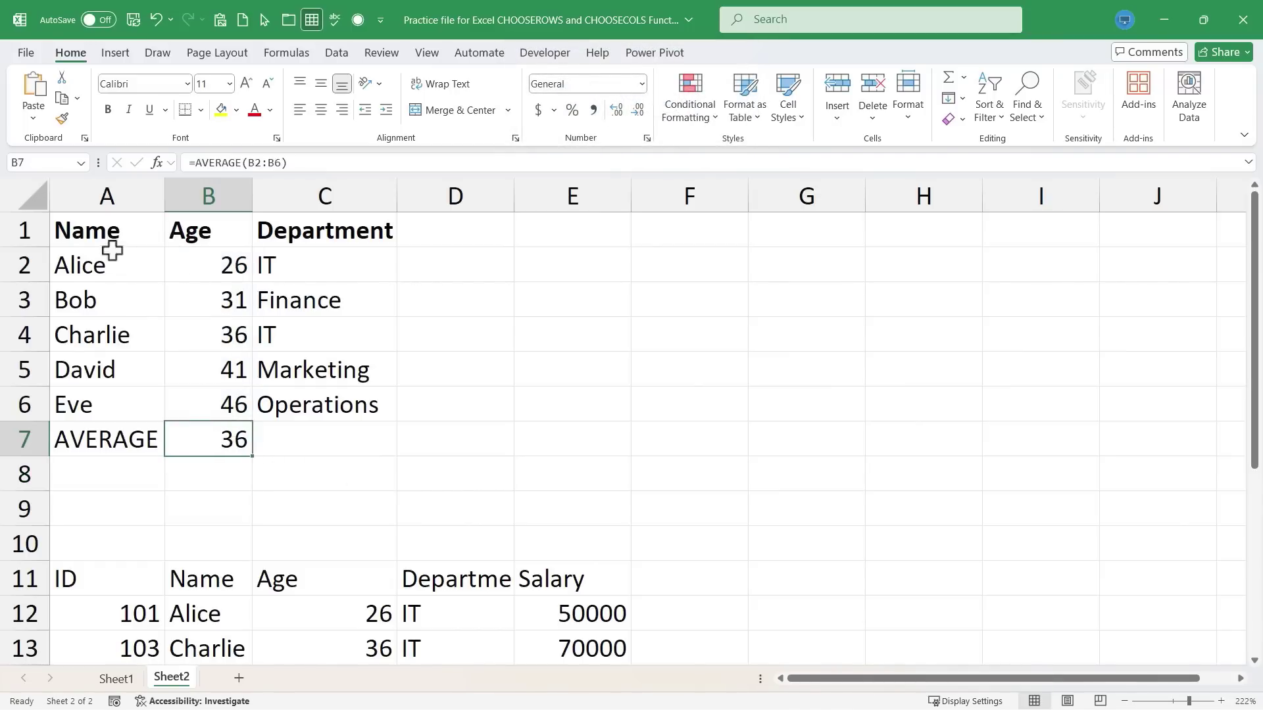
pyautogui.click(87, 228)
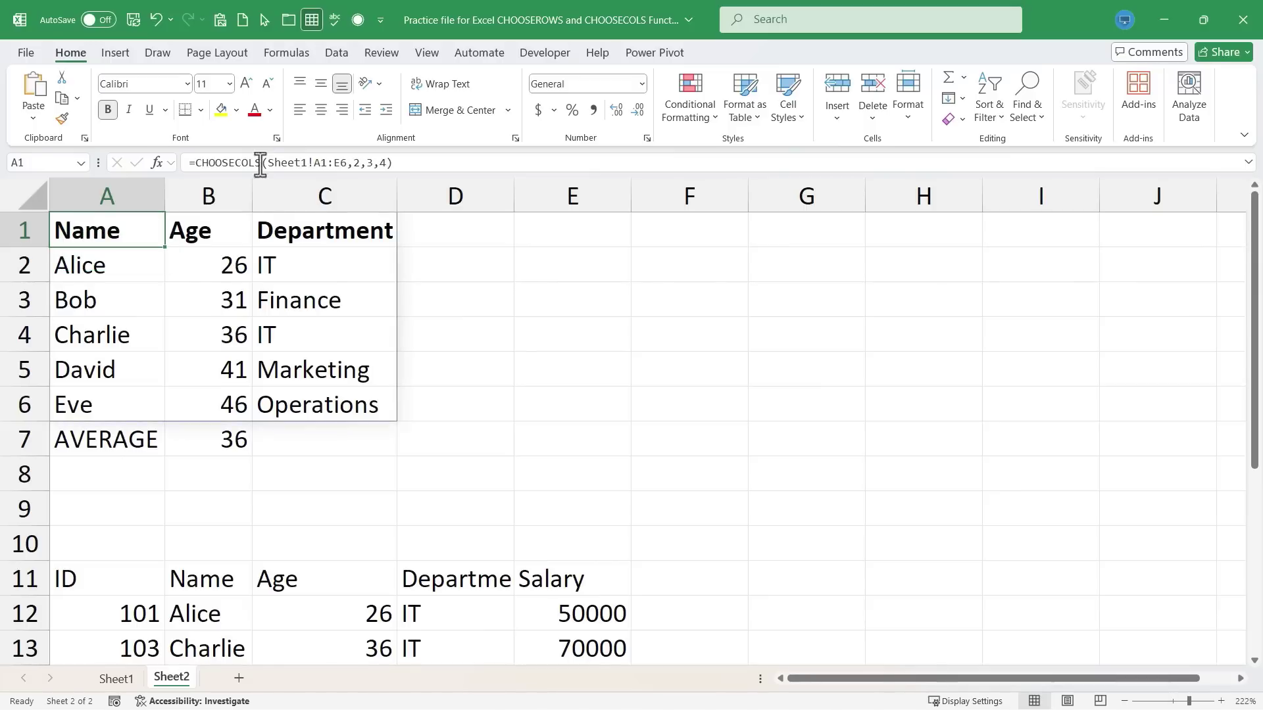
pyautogui.click(227, 286)
pyautogui.moveTo(227, 279); pyautogui.dragTo(237, 398)
pyautogui.click(233, 439)
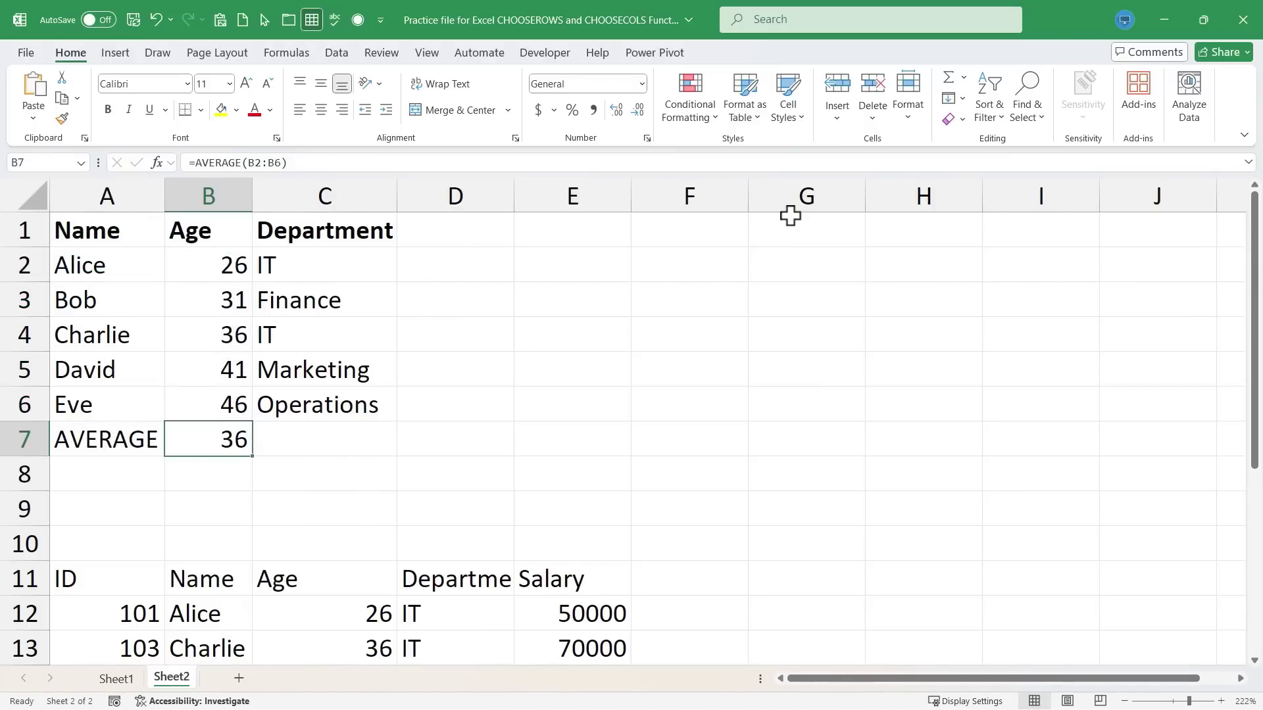
# Return to Sheet1 with the original employee table.
pyautogui.click(123, 680)
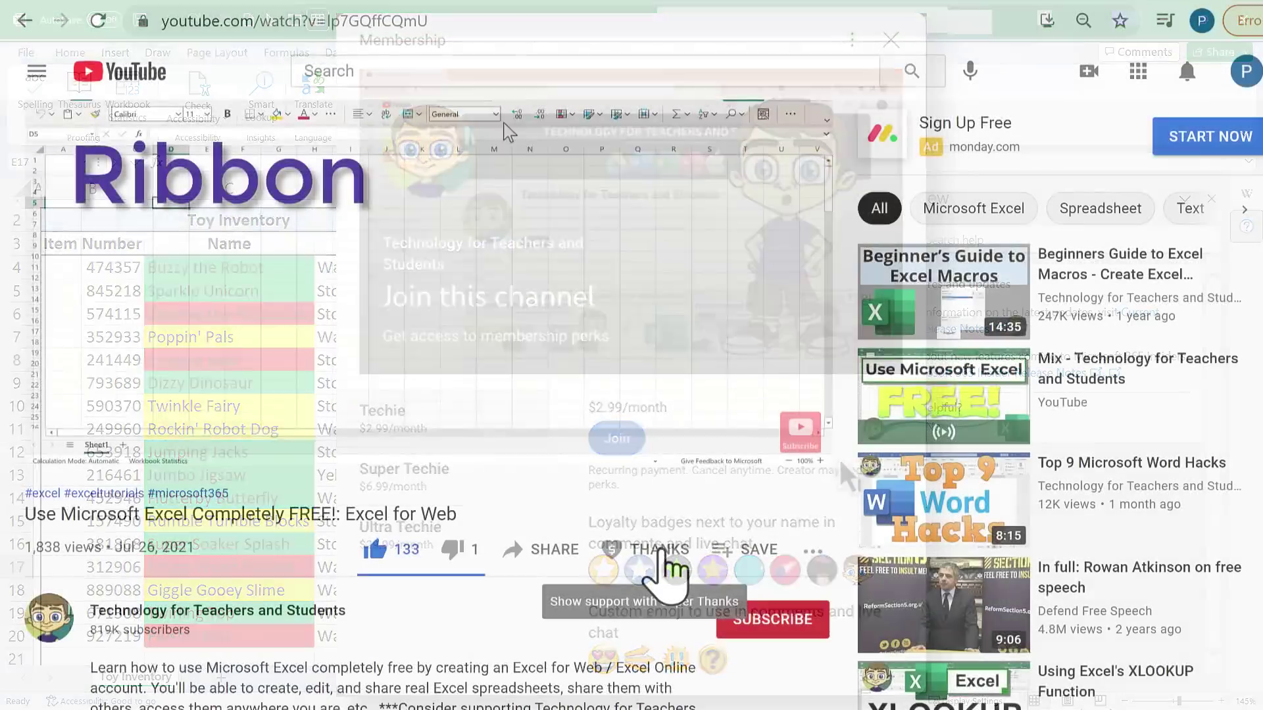
pyautogui.click(664, 555)
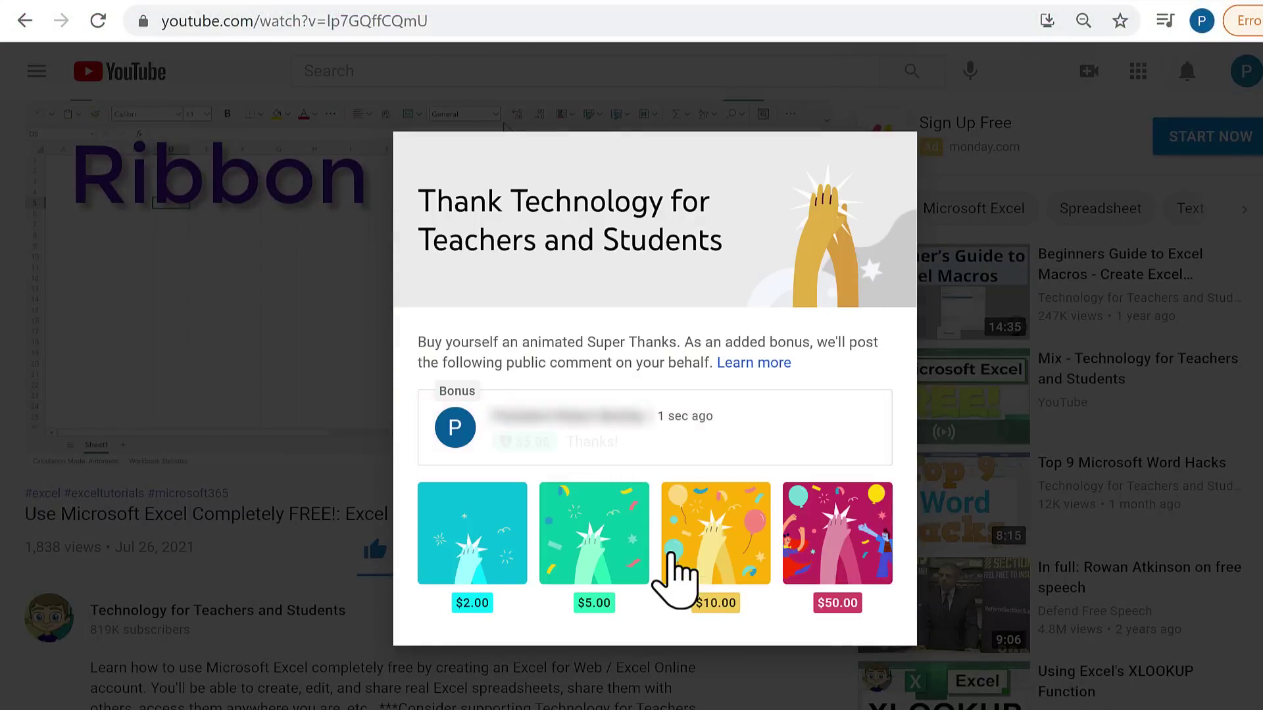